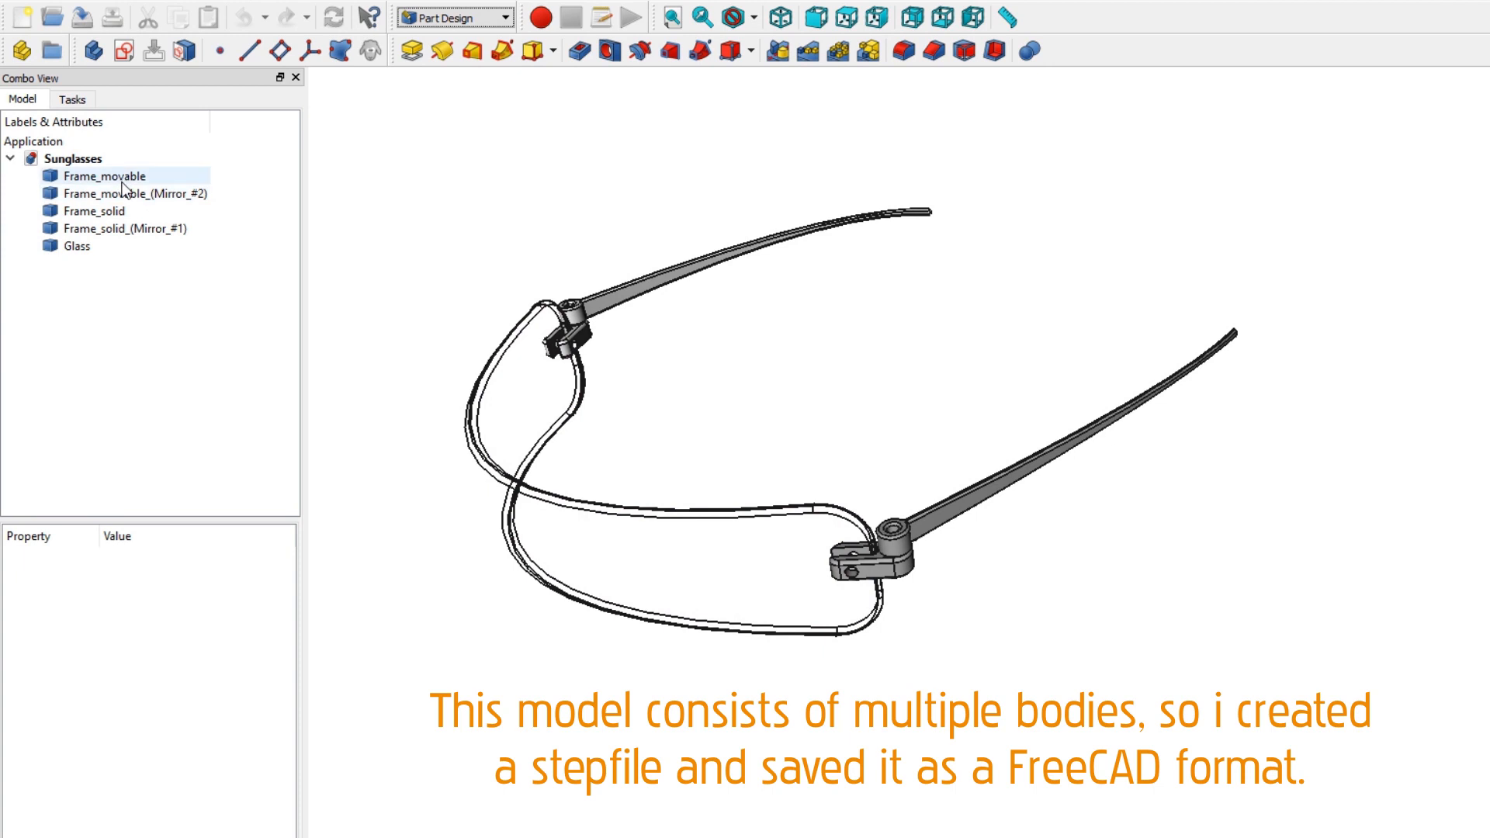
Step: Examine the bodies of the Sunglasses model by selecting them individually and then all together
click(120, 195)
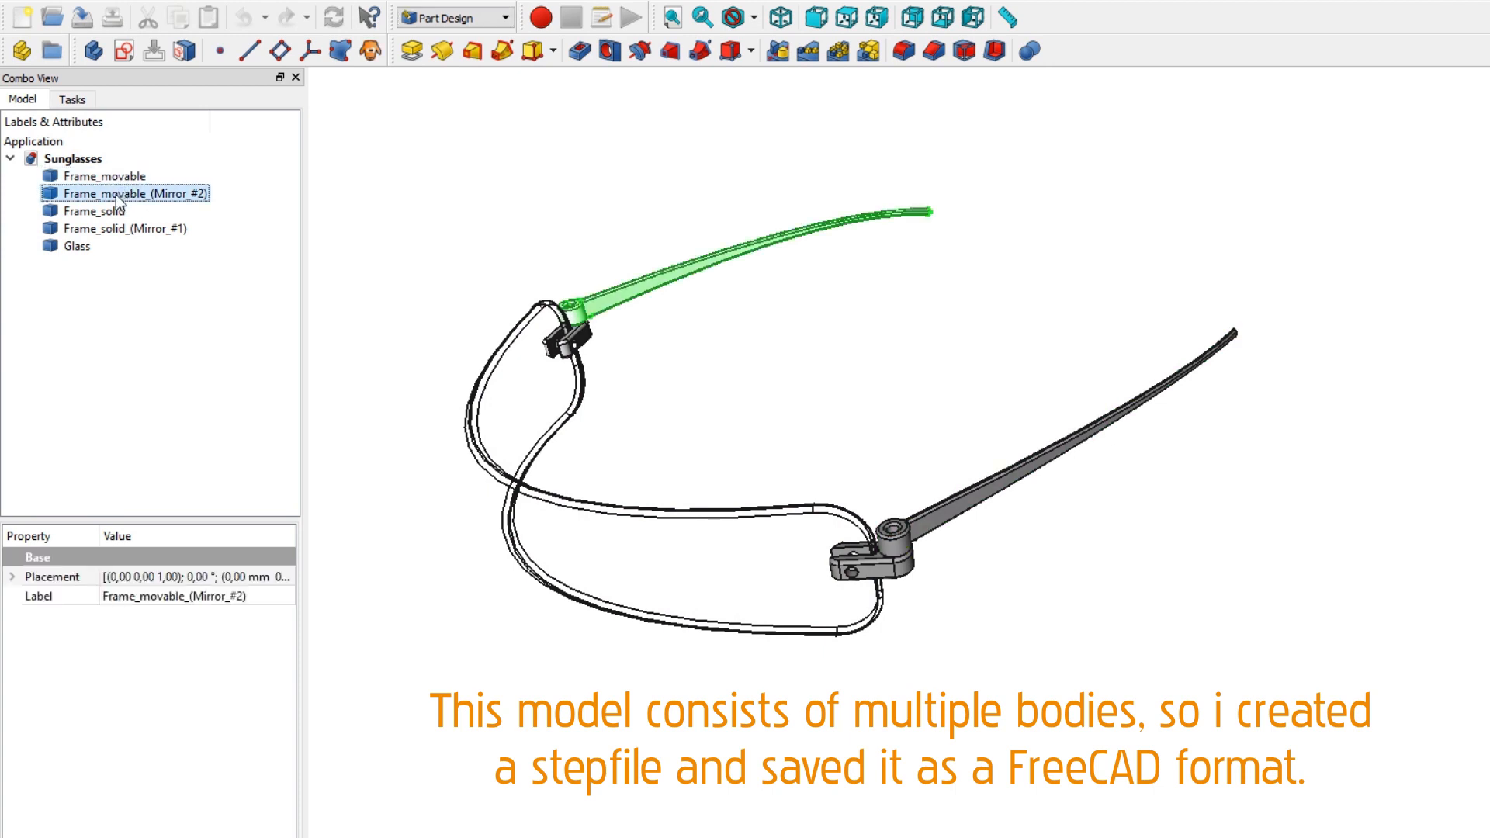
click(112, 211)
click(110, 228)
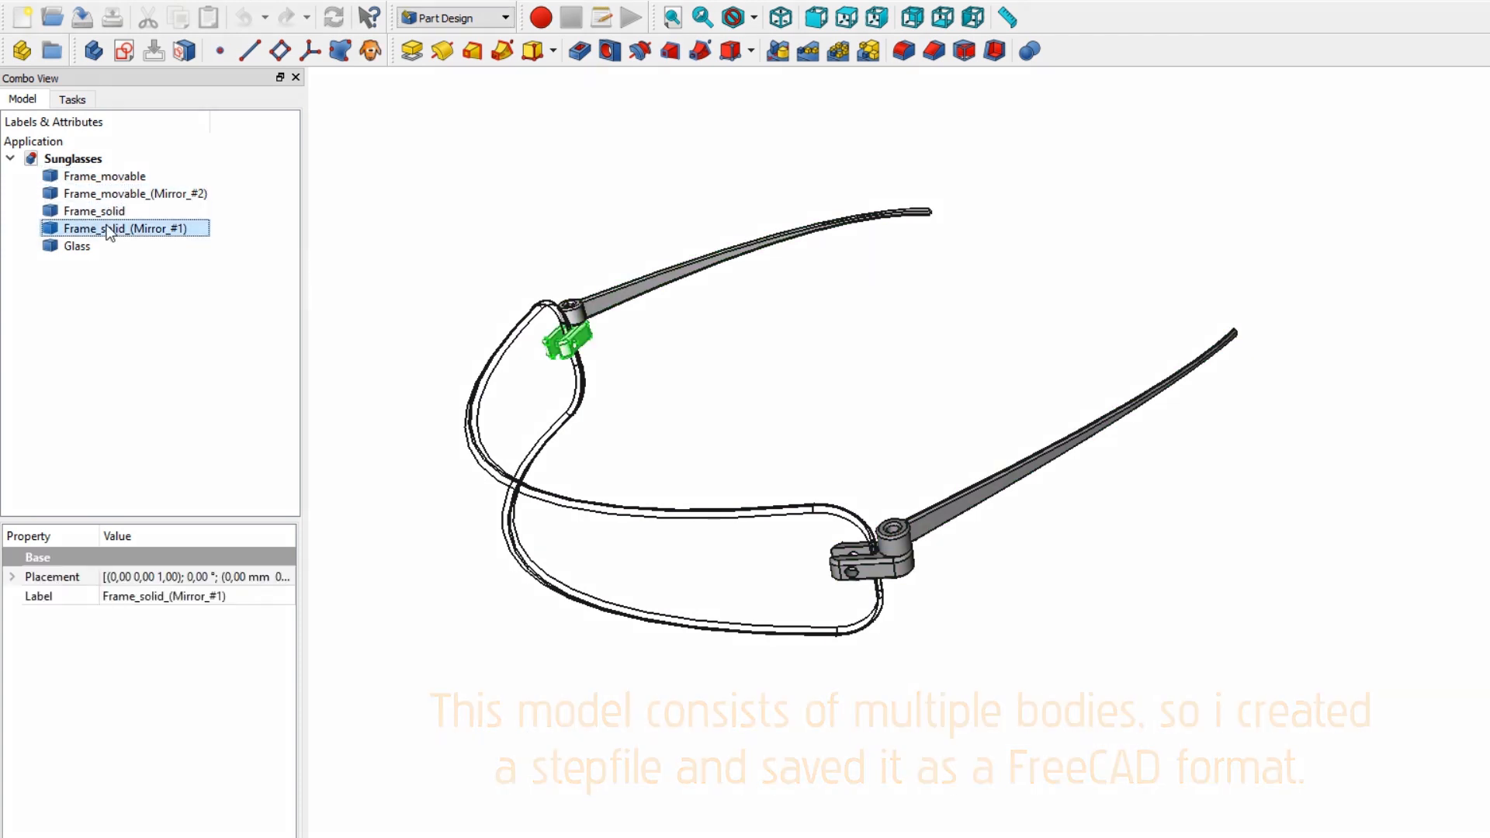
click(83, 245)
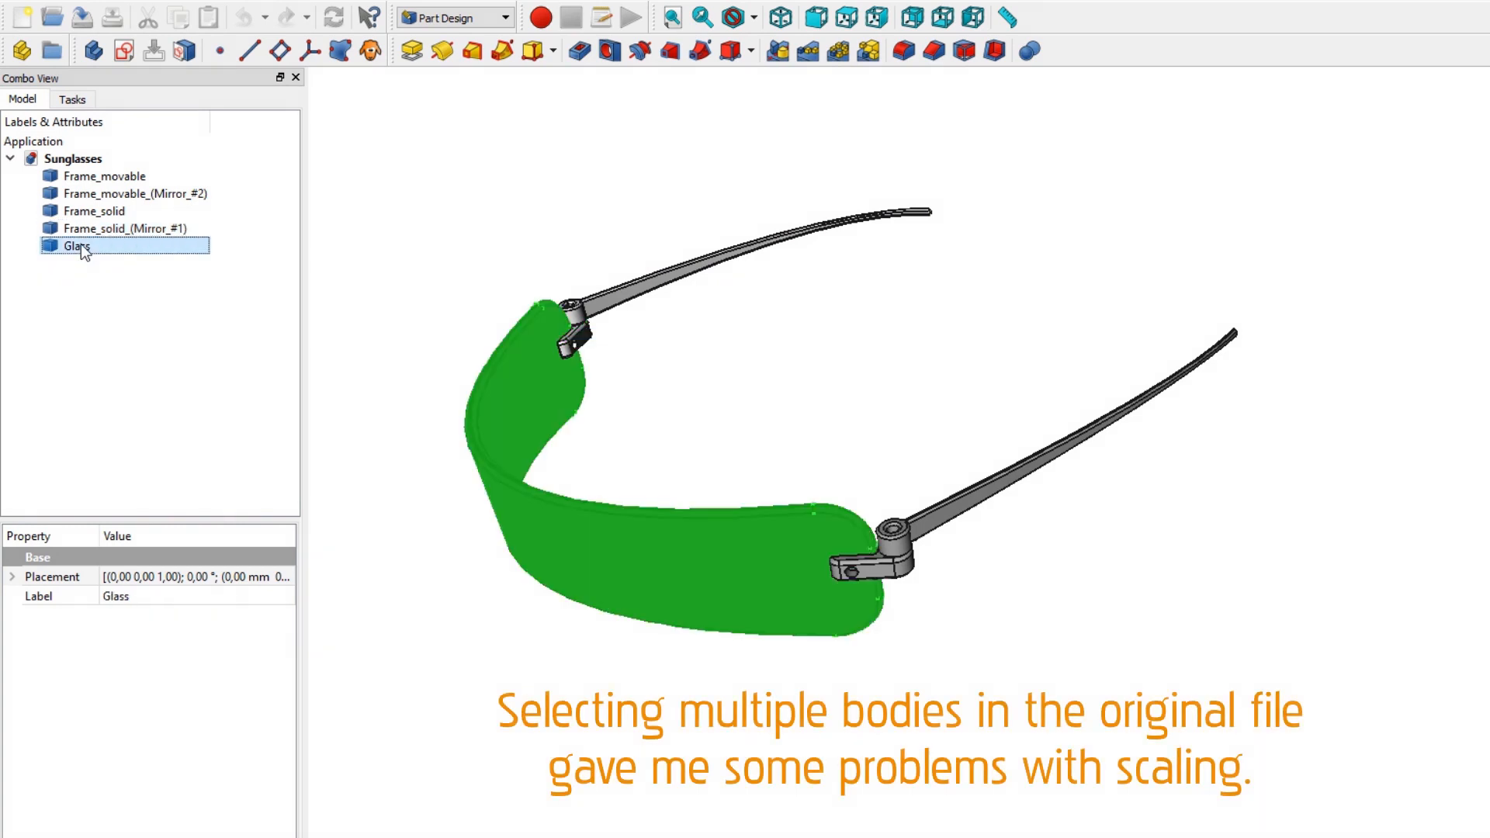
shift+click(88, 179)
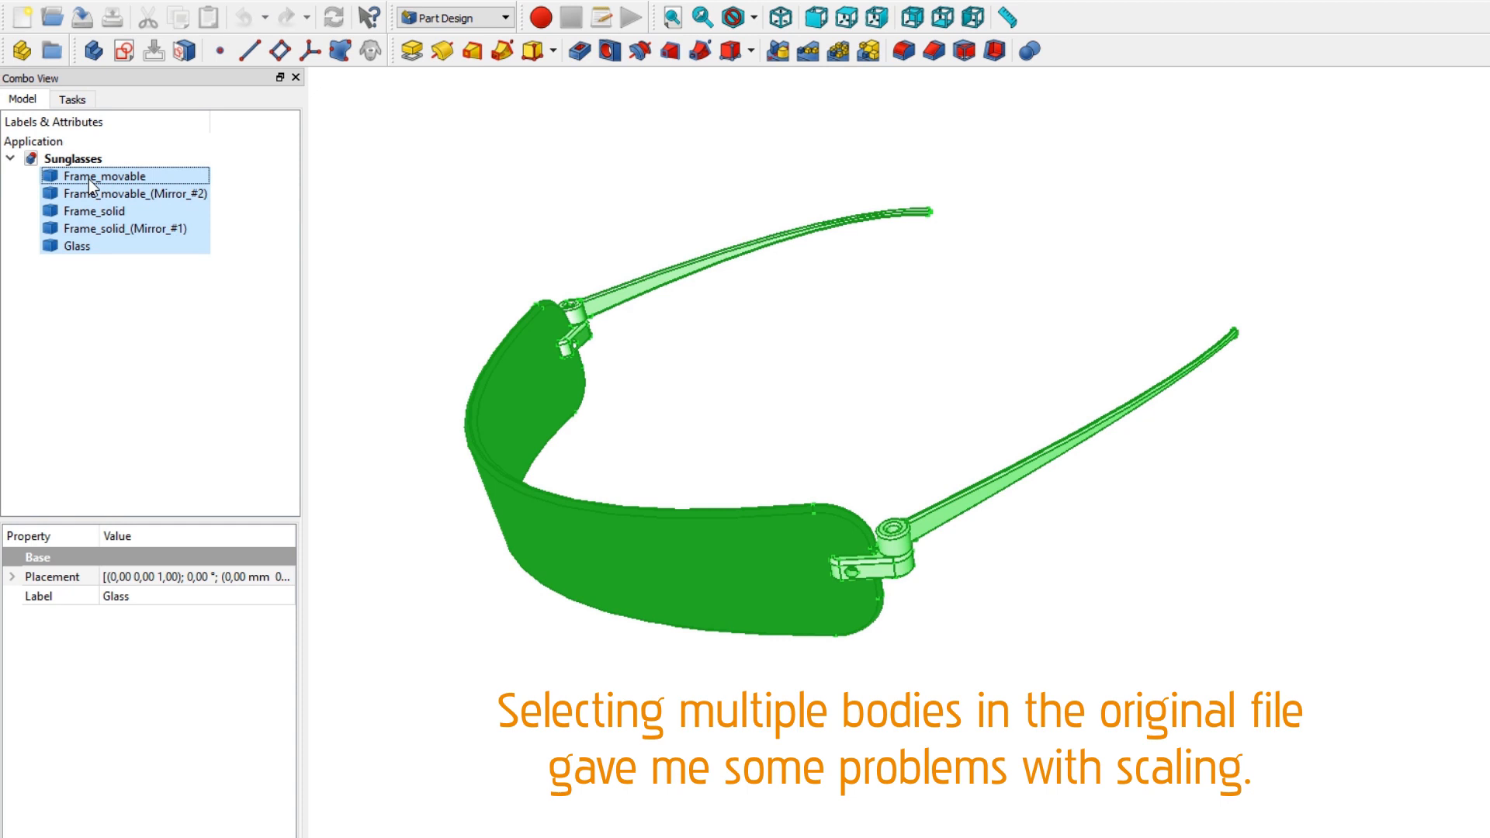
click(225, 190)
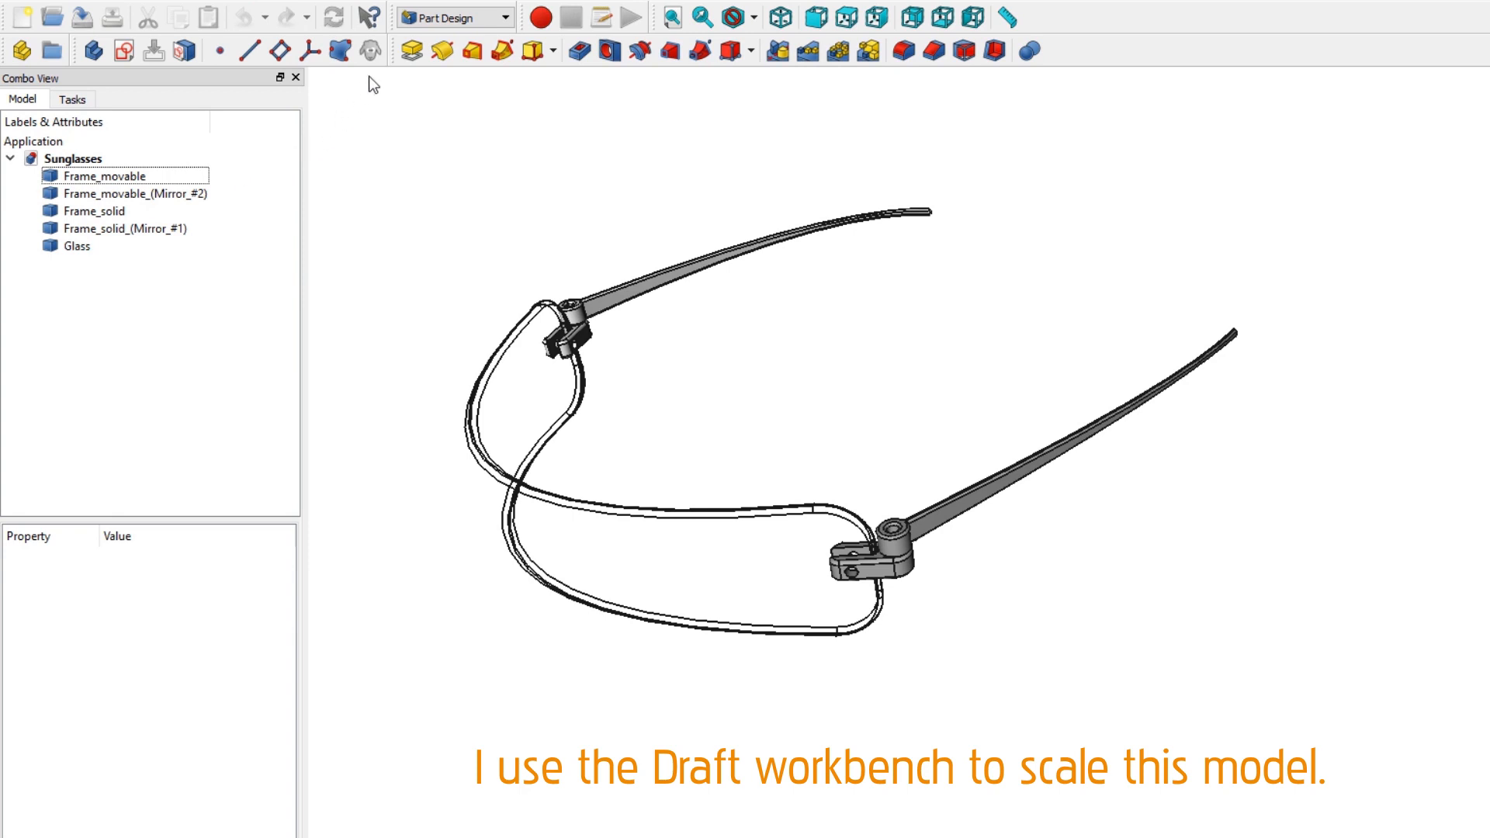
Step: Switch to the Draft workbench and select all five bodies from Frame_movable through Glass
click(458, 17)
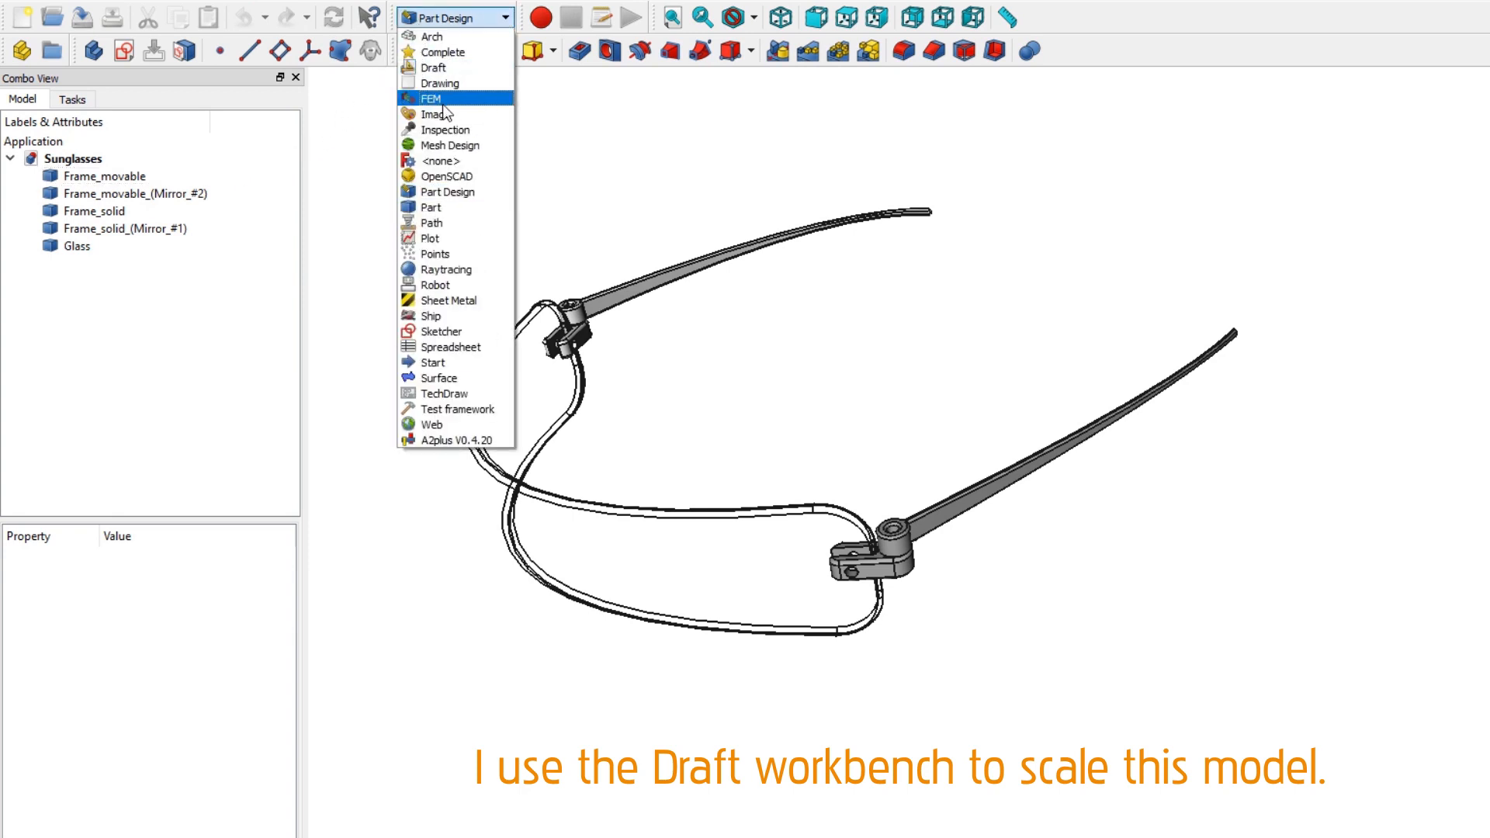
click(465, 70)
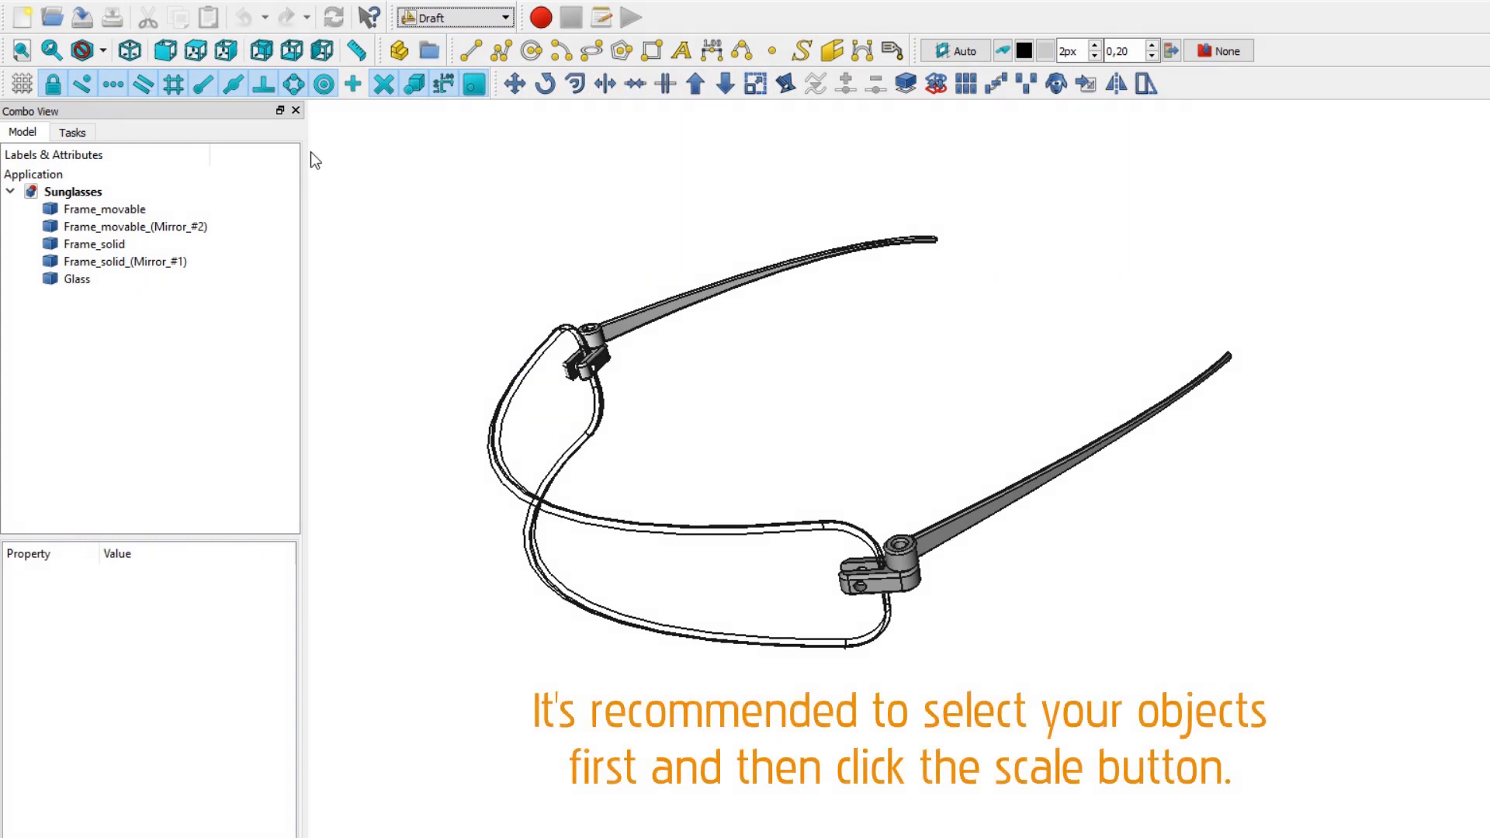
click(134, 209)
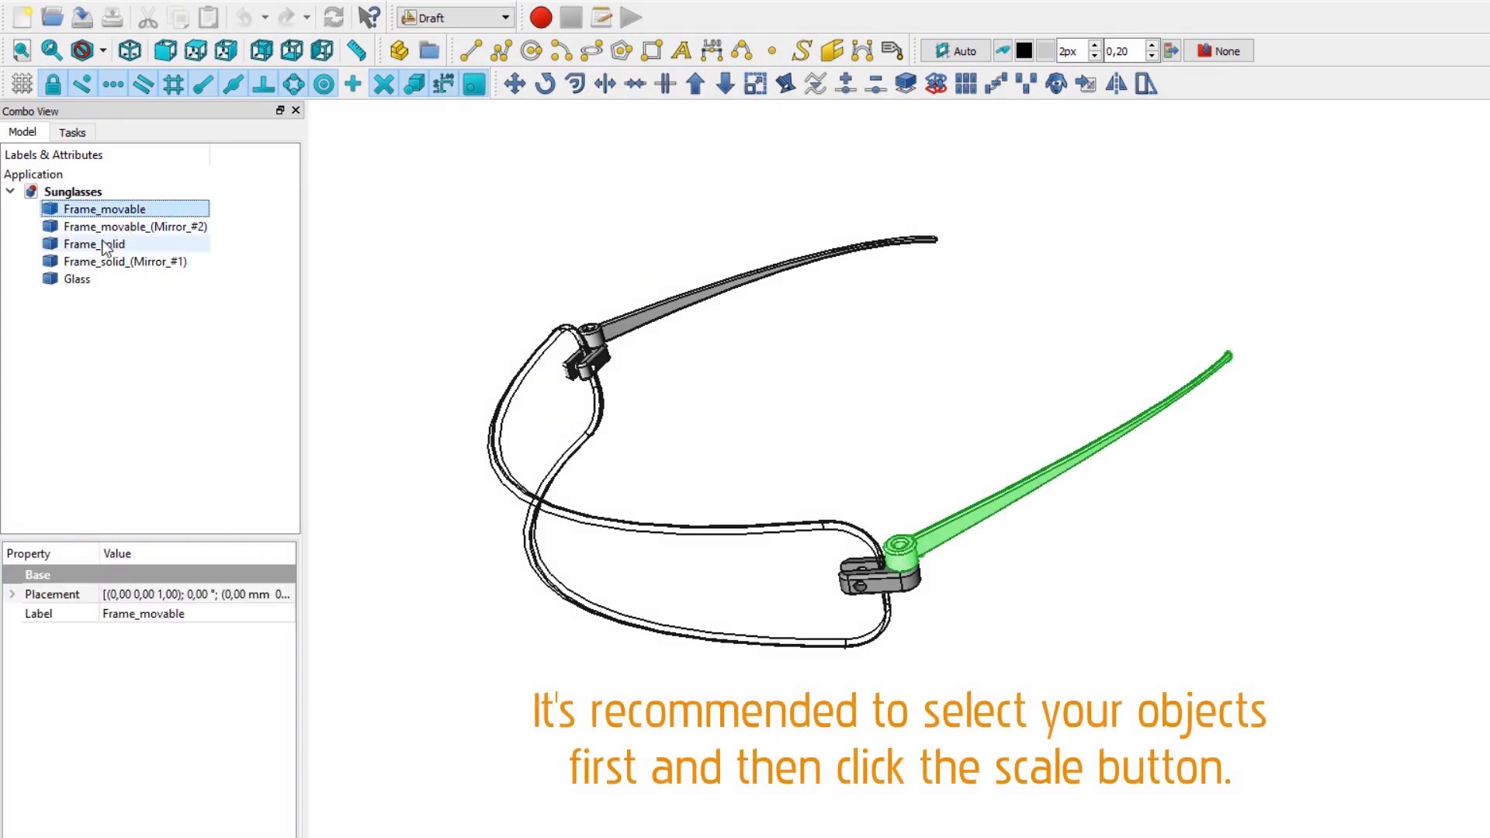
shift+click(78, 279)
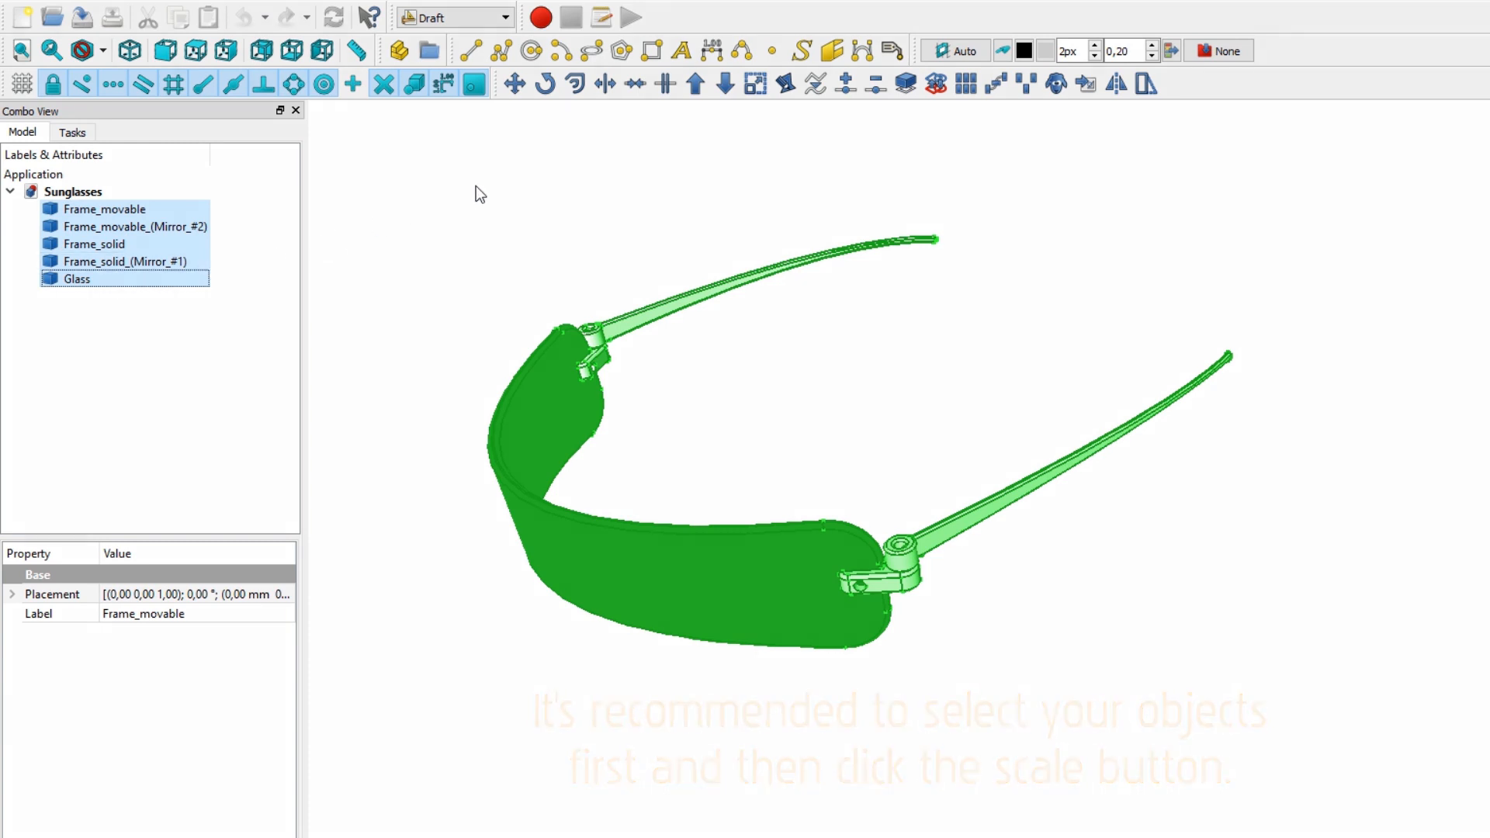
Step: Start the Scale command on the selected bodies with its base point at 0, 0, 0
click(754, 83)
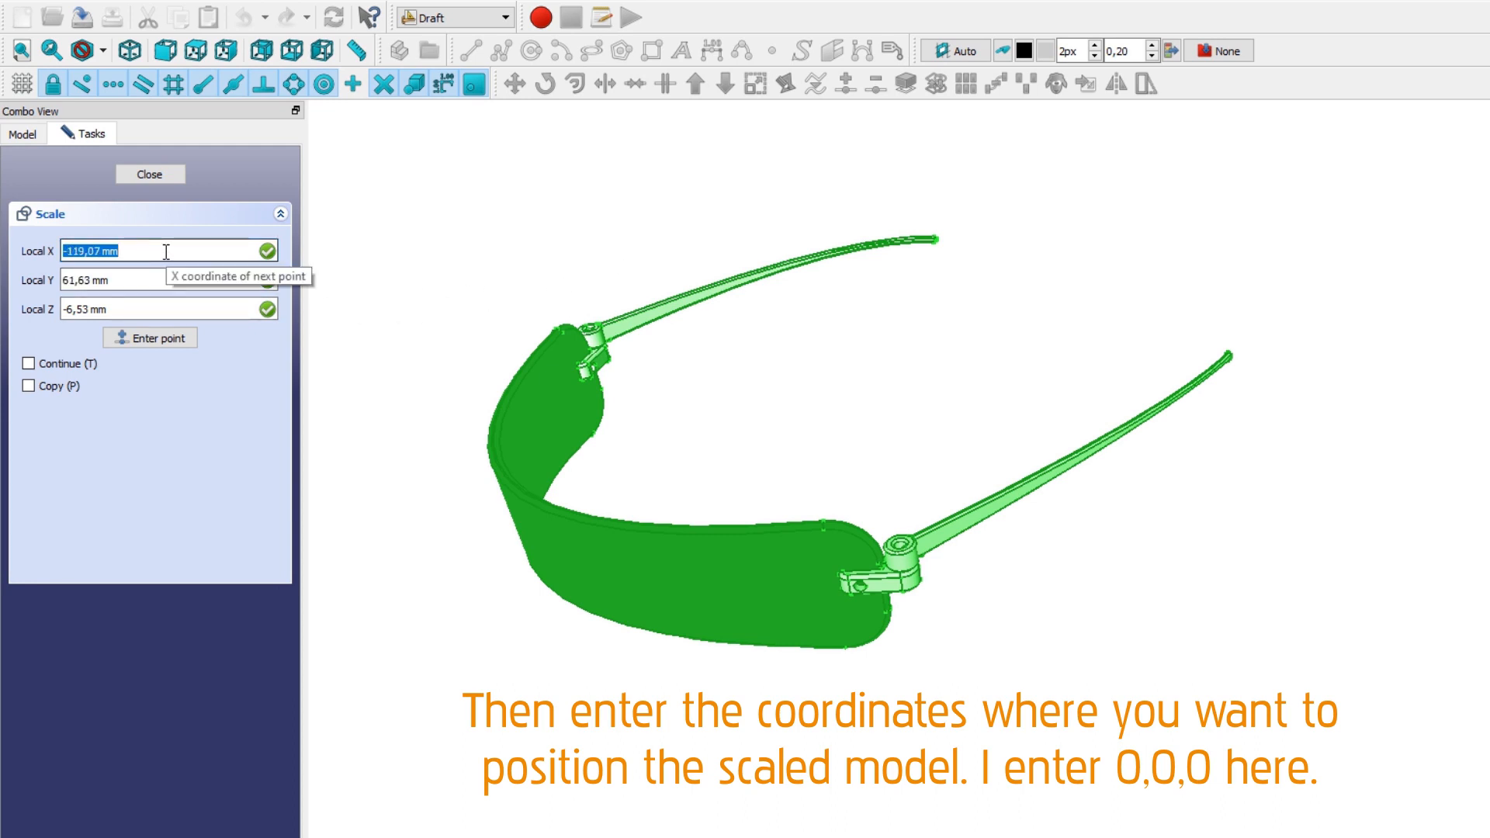
text(0)
key(Tab)
text(0)
key(Tab)
text(0)
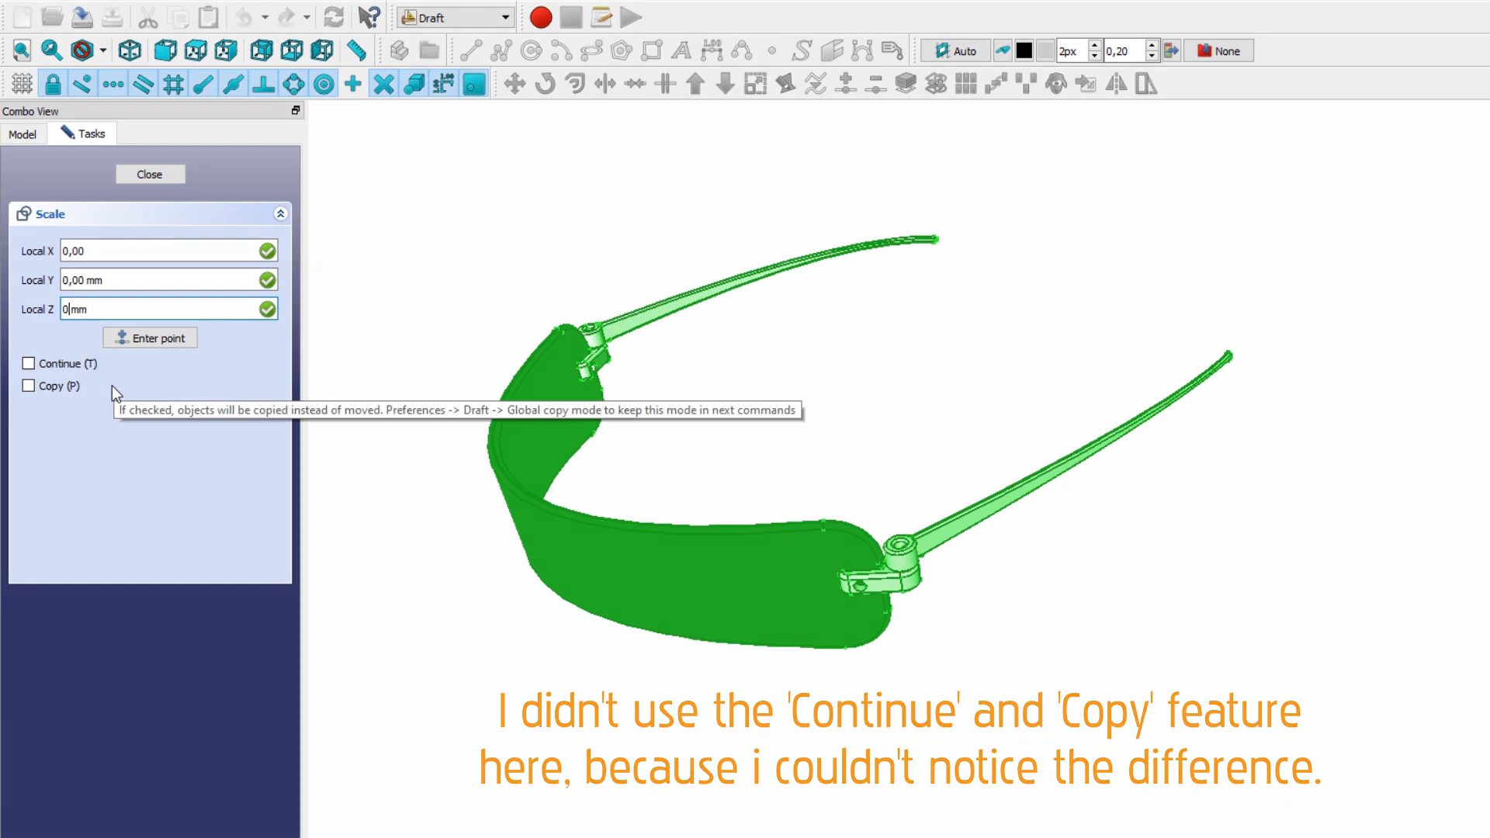
click(133, 341)
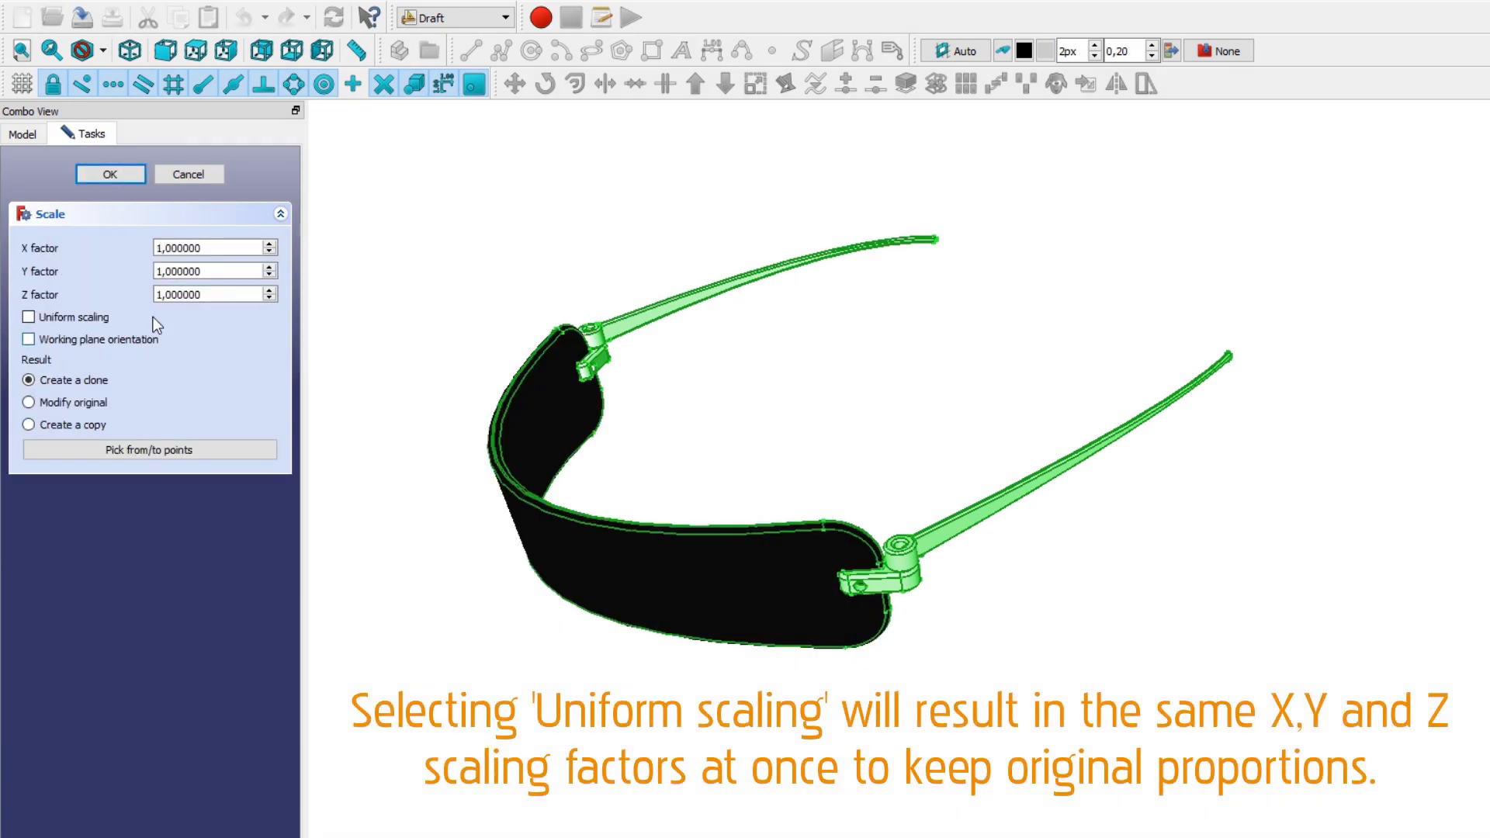
Step: Set the X scale factor to 2 and enable uniform scaling so all three axes use 2
drag(215, 249, 137, 252)
text(2)
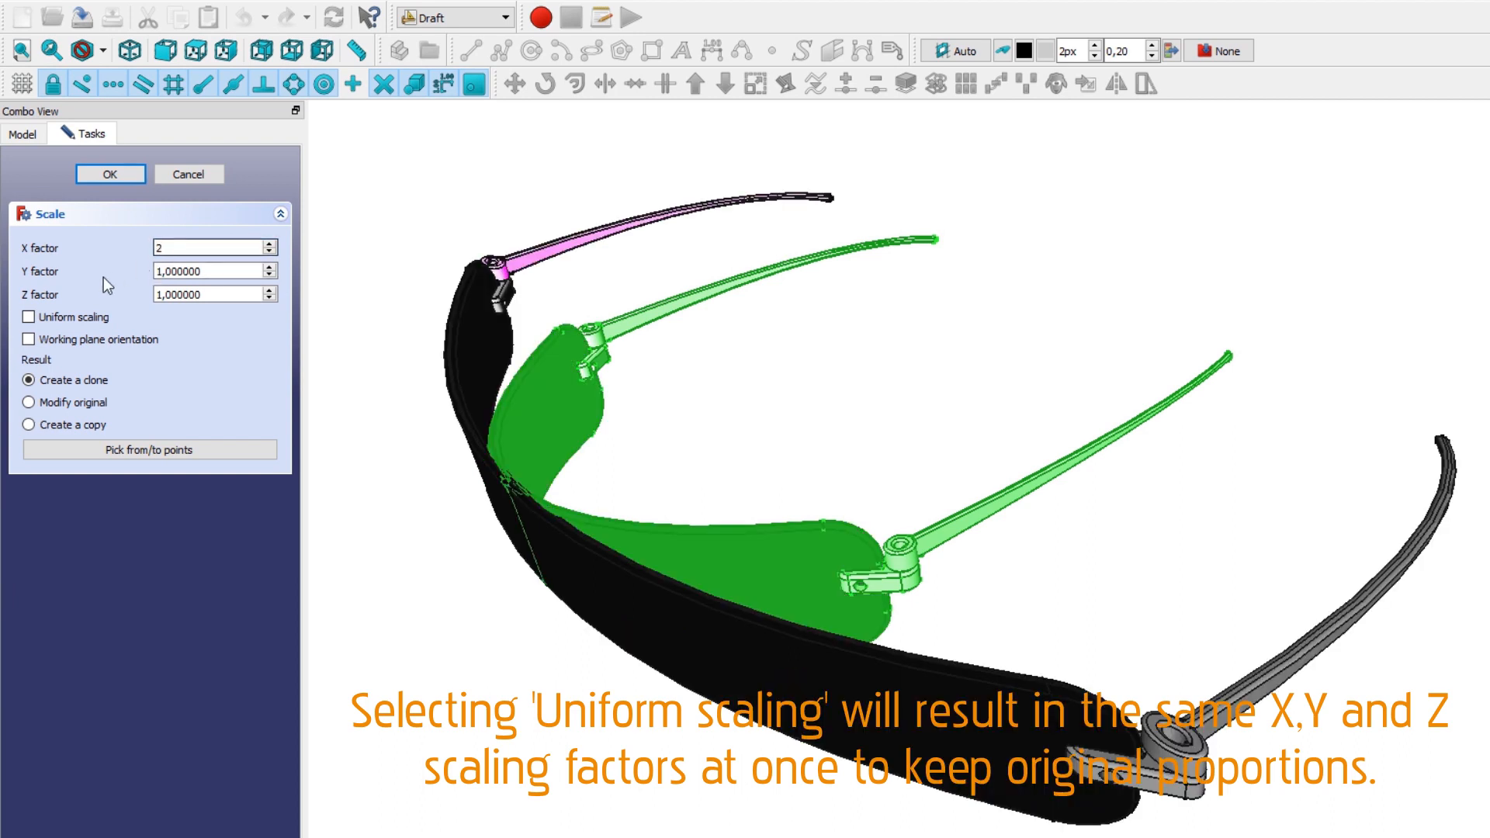
click(29, 318)
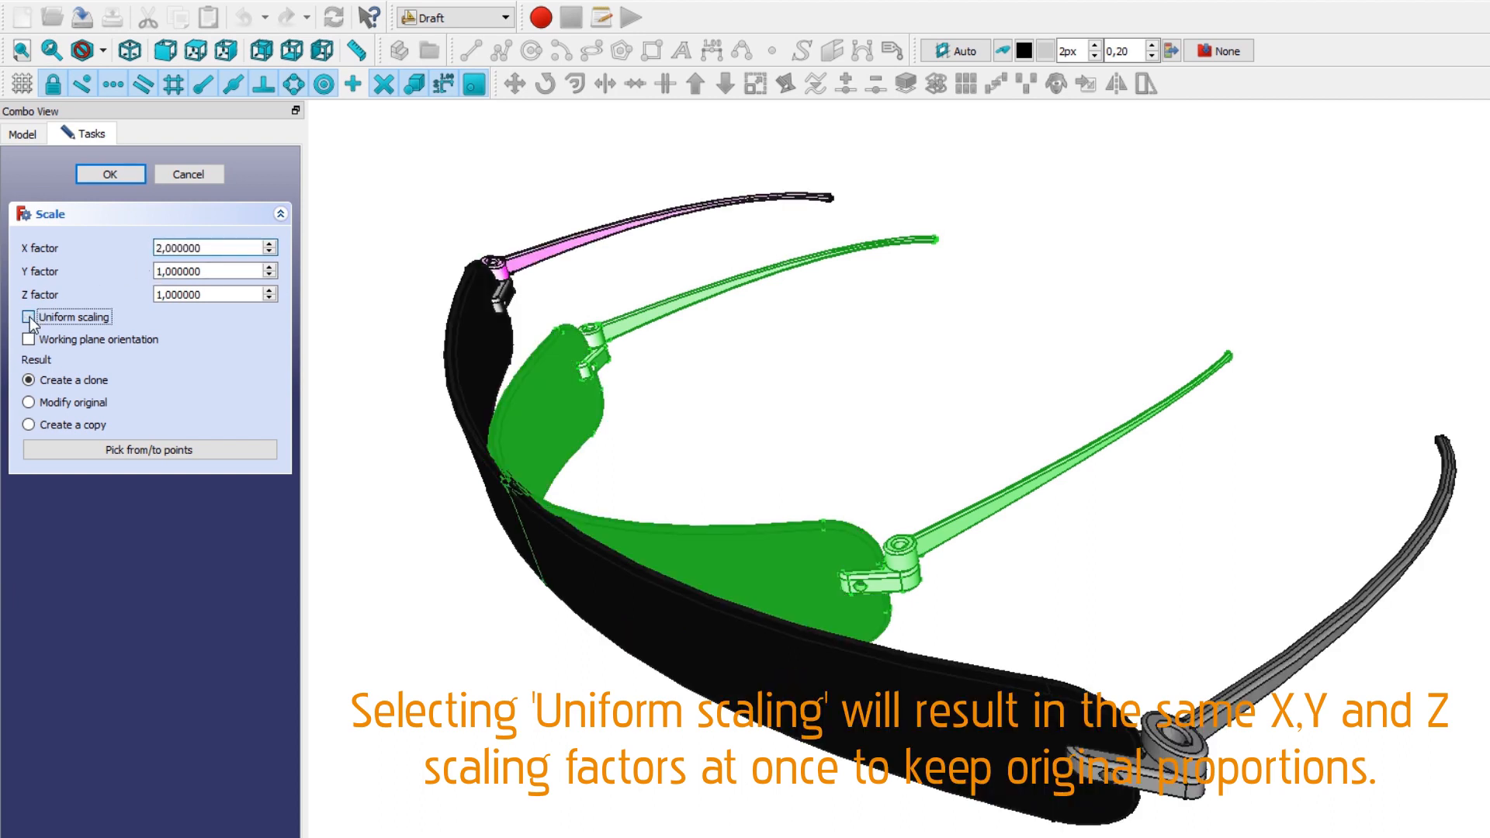
click(270, 244)
click(270, 252)
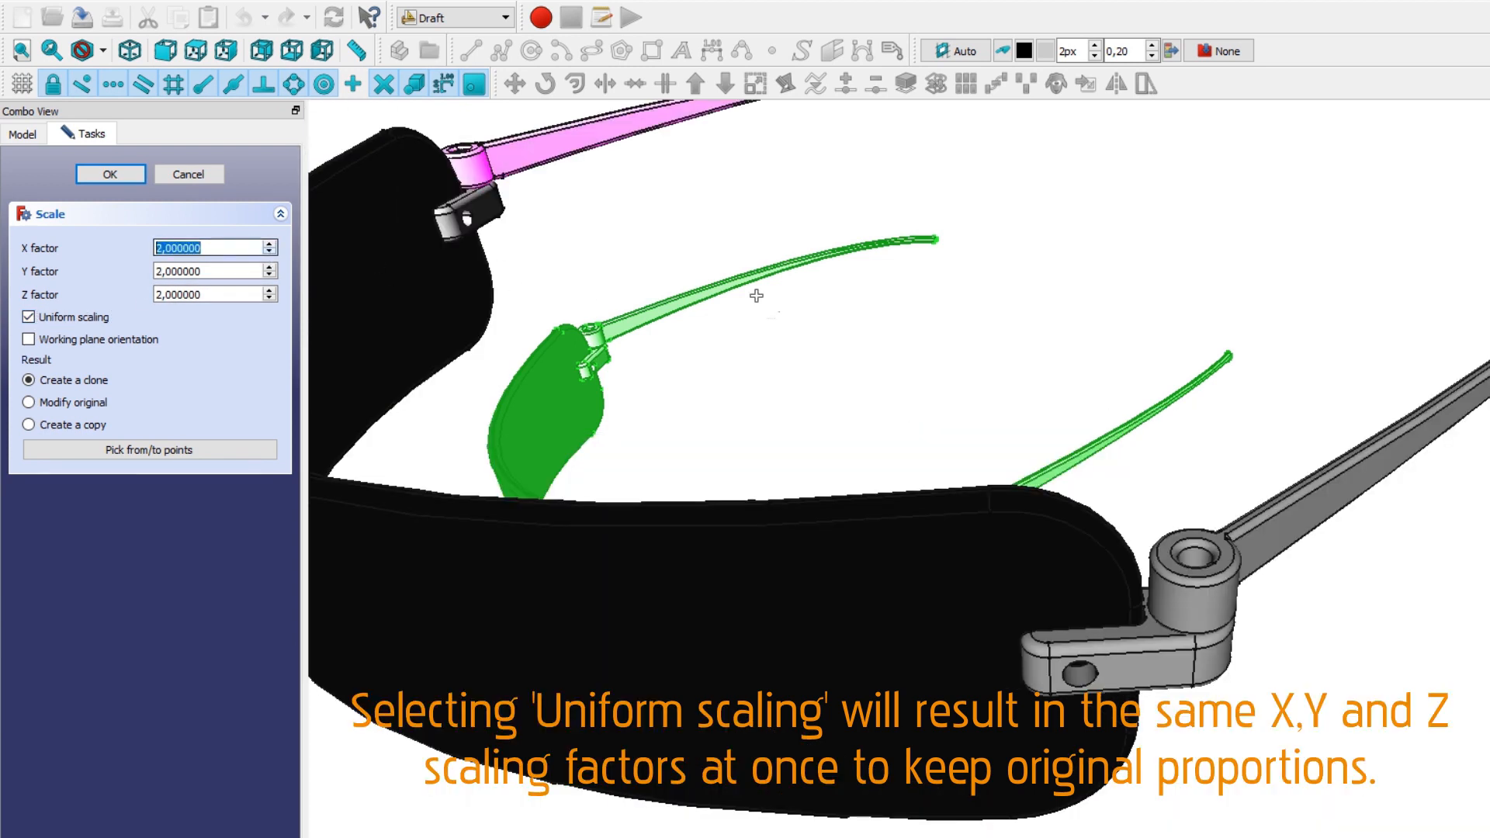
Step: Try a uniform scale factor of 3 in the preview and return it to 2
scroll(756, 295, down, 2)
middle_drag(774, 246, 797, 344)
click(269, 243)
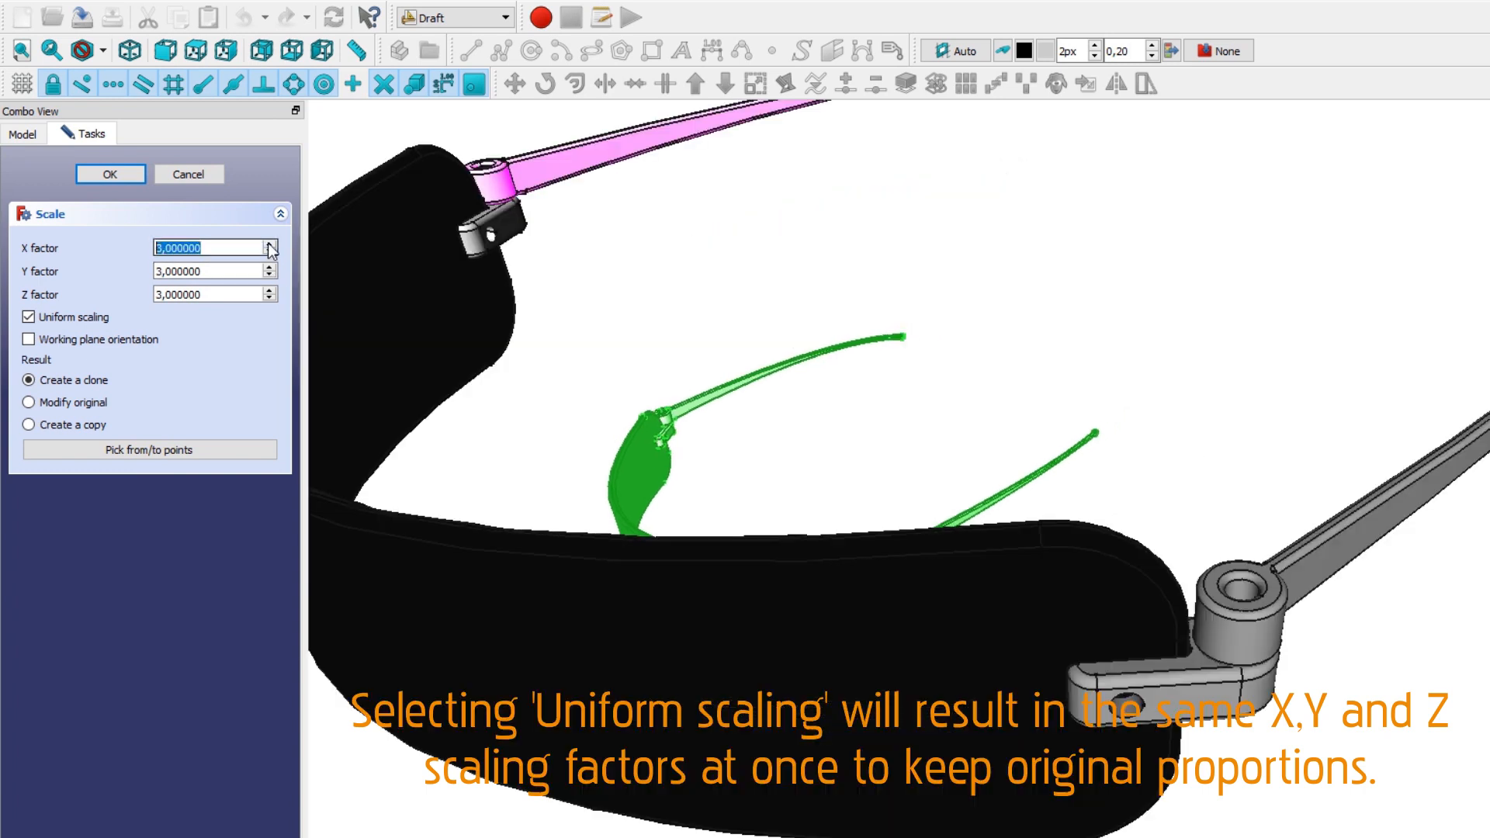
click(269, 252)
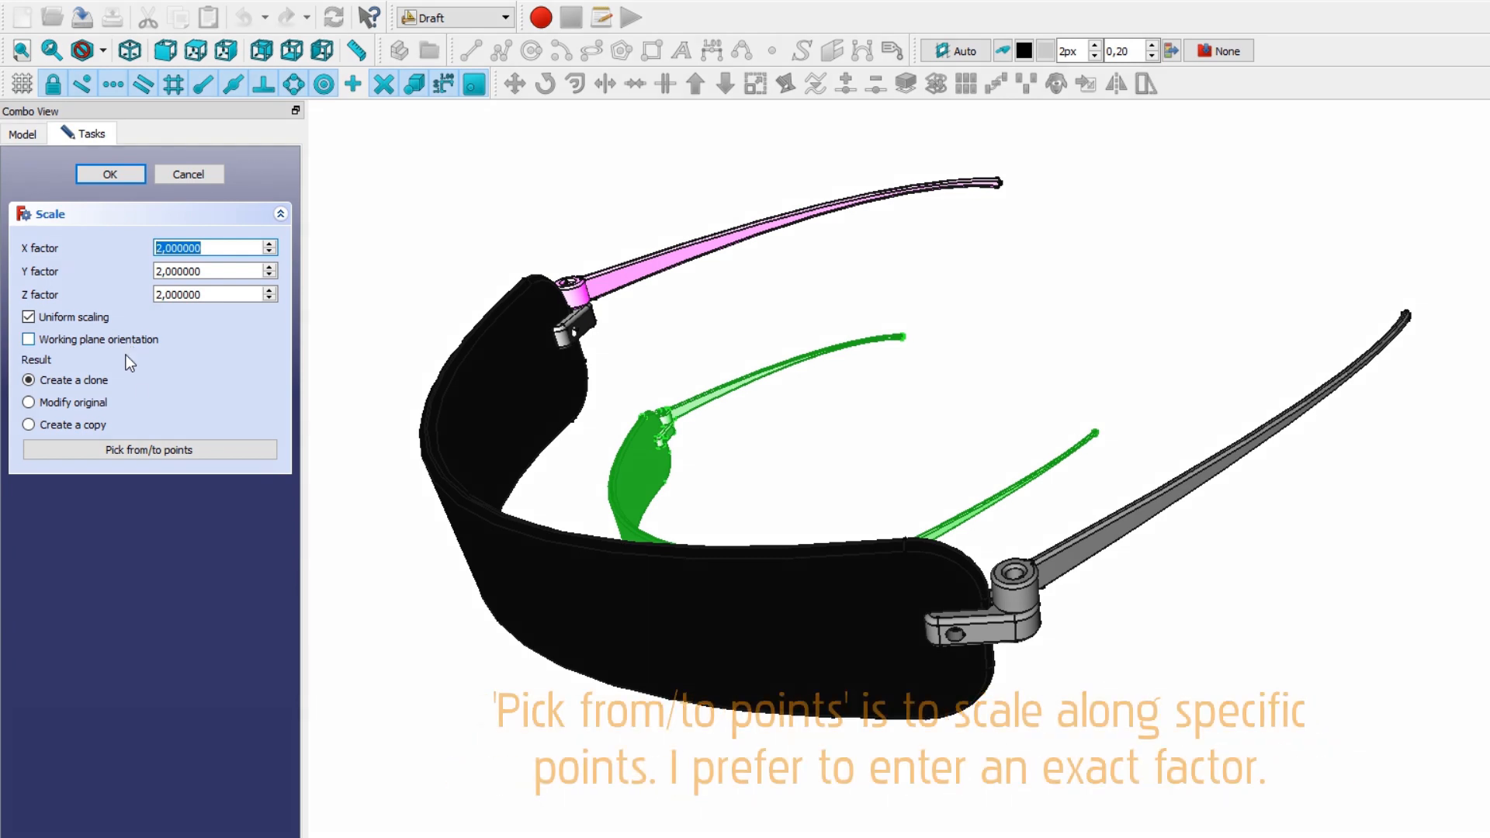
Step: Try setting the scale factor by picking from/to points around the glasses several times
click(166, 452)
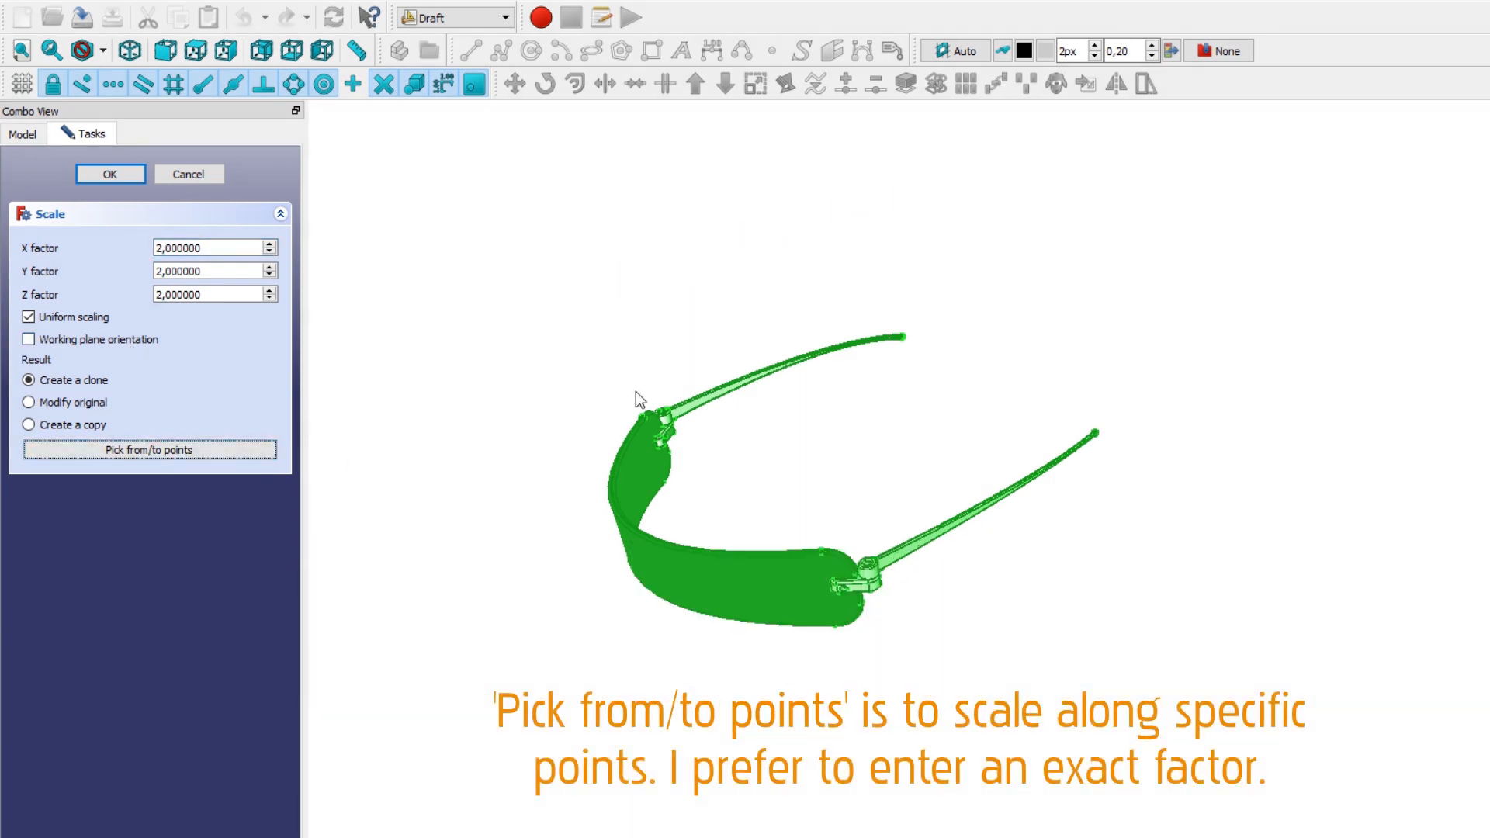
click(812, 443)
click(744, 419)
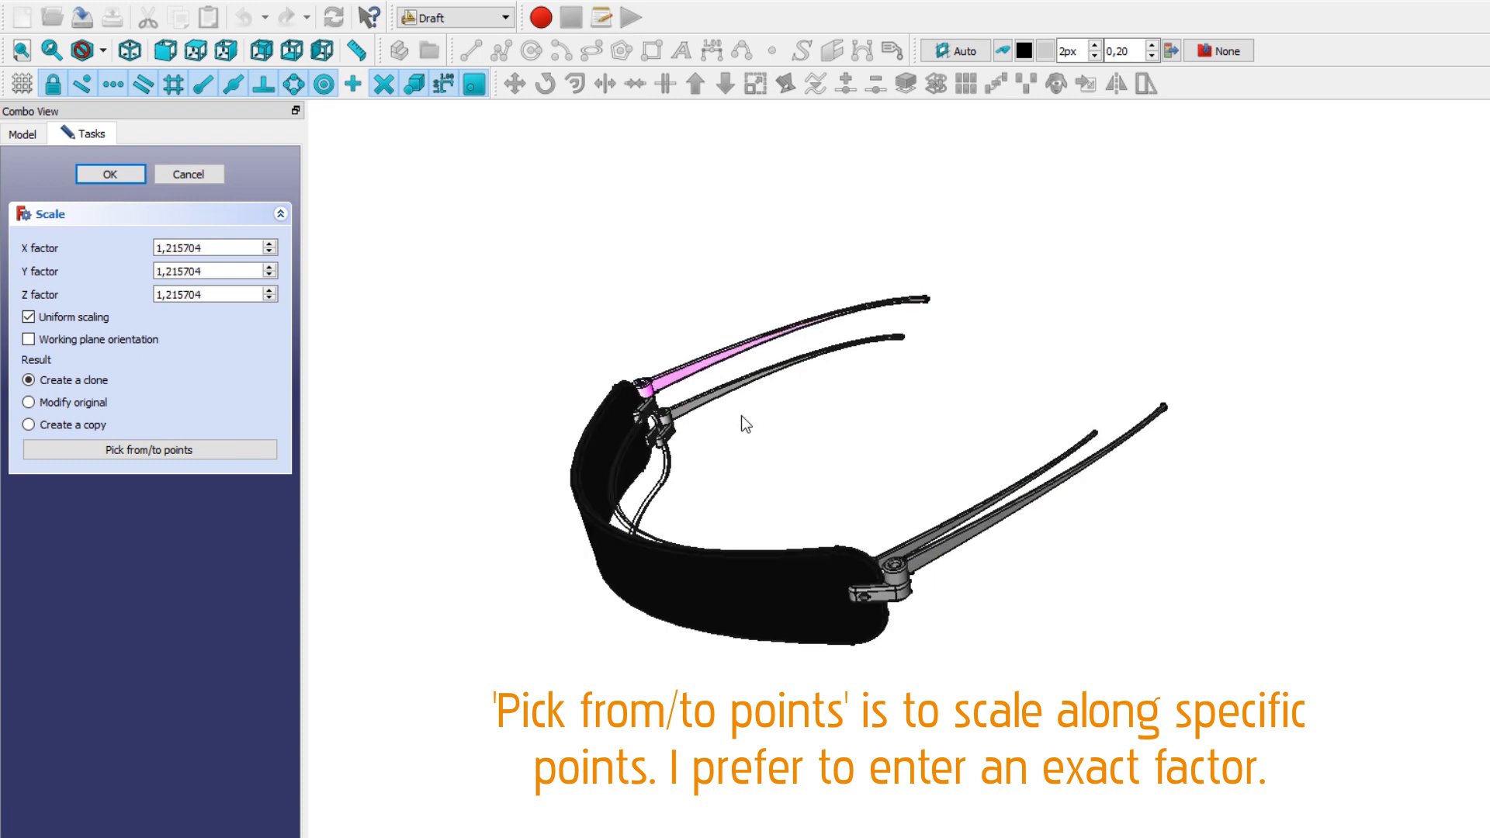
click(256, 450)
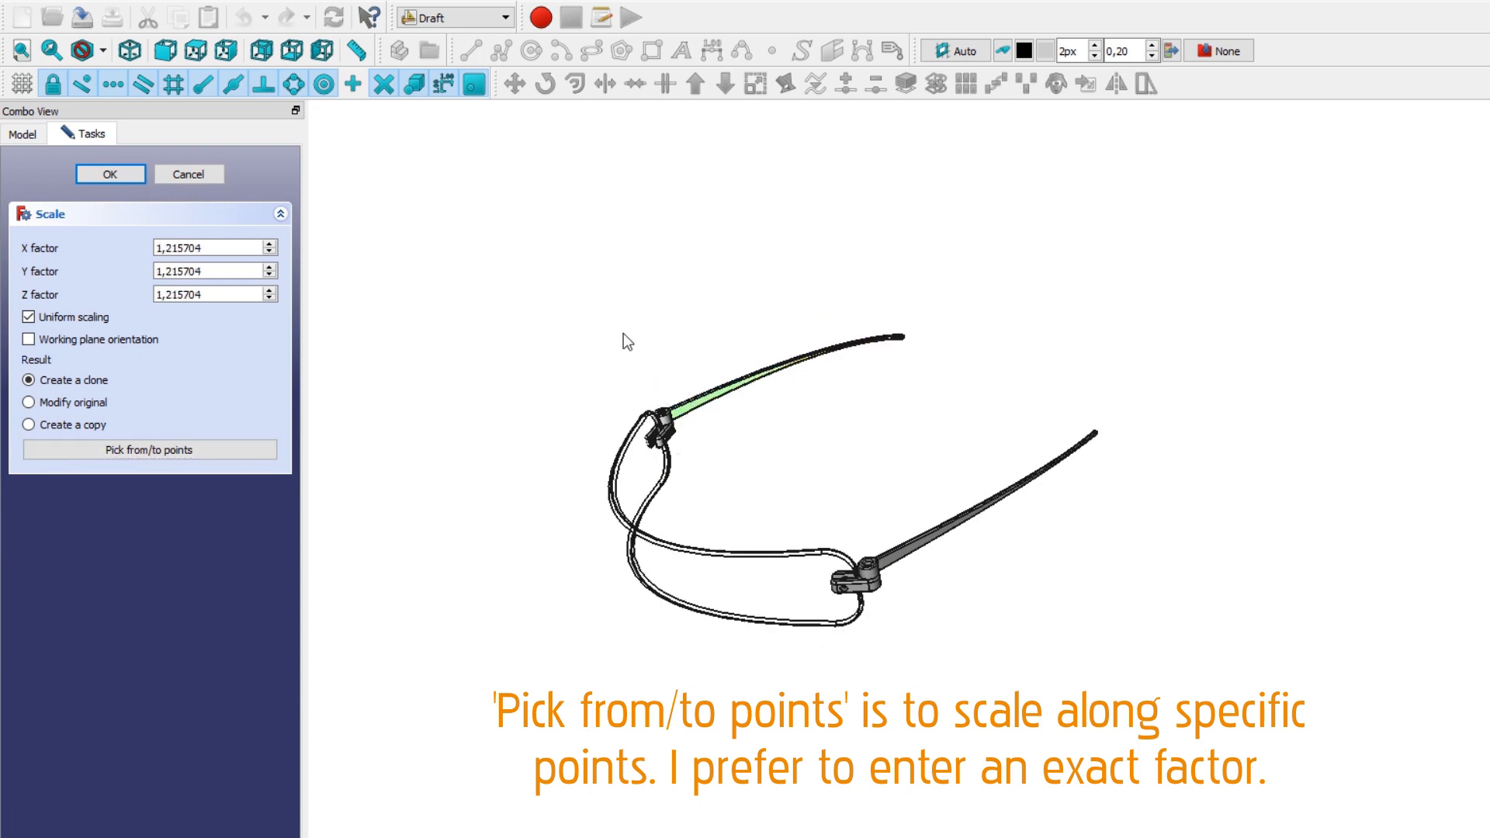
click(693, 434)
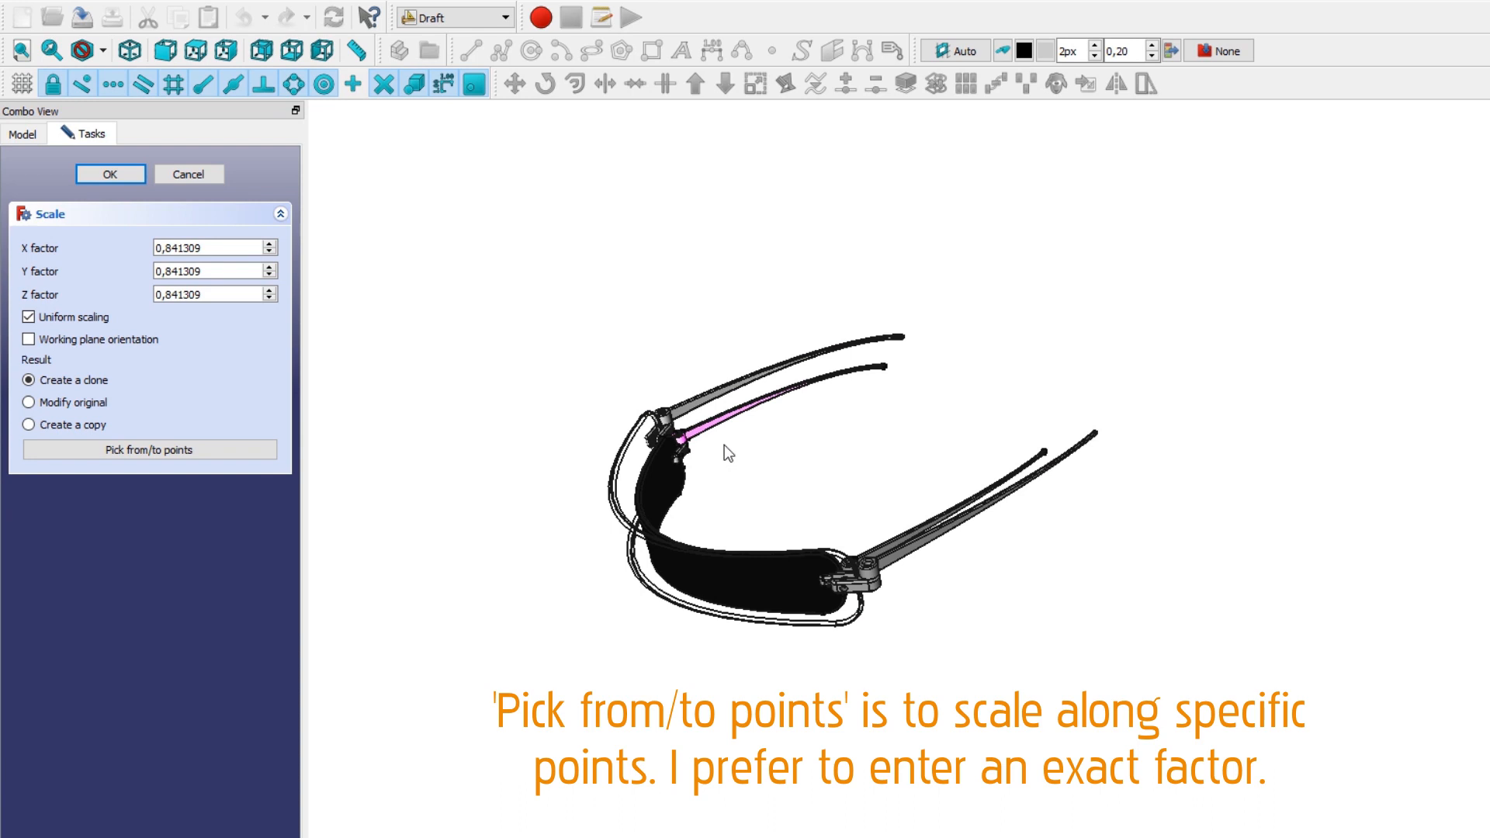
click(256, 450)
click(618, 426)
click(786, 446)
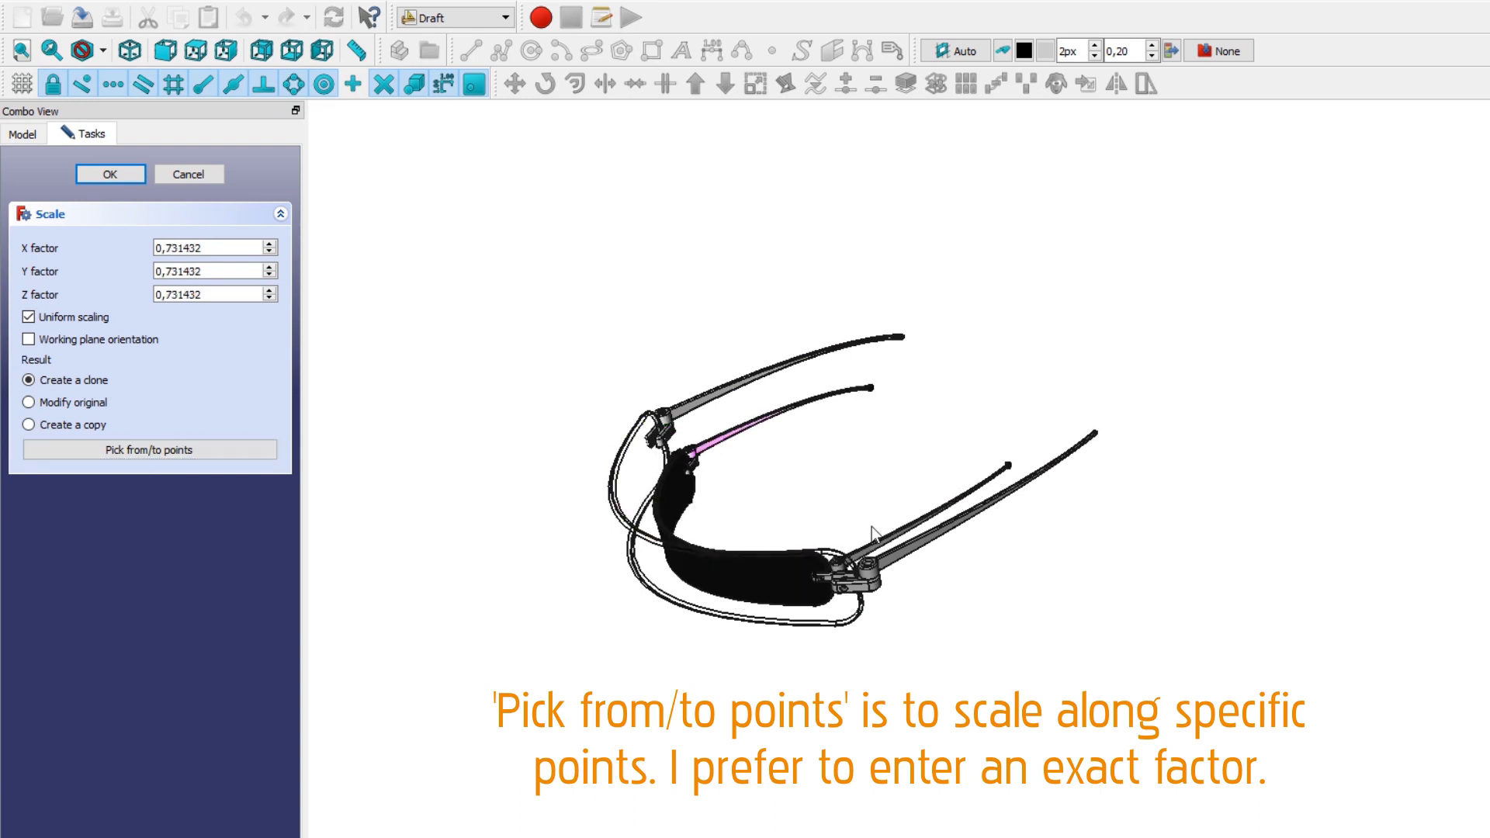
Step: Set the uniform scale factor to exactly 2 and create the scaled result as a clone
click(207, 247)
drag(207, 247, 127, 250)
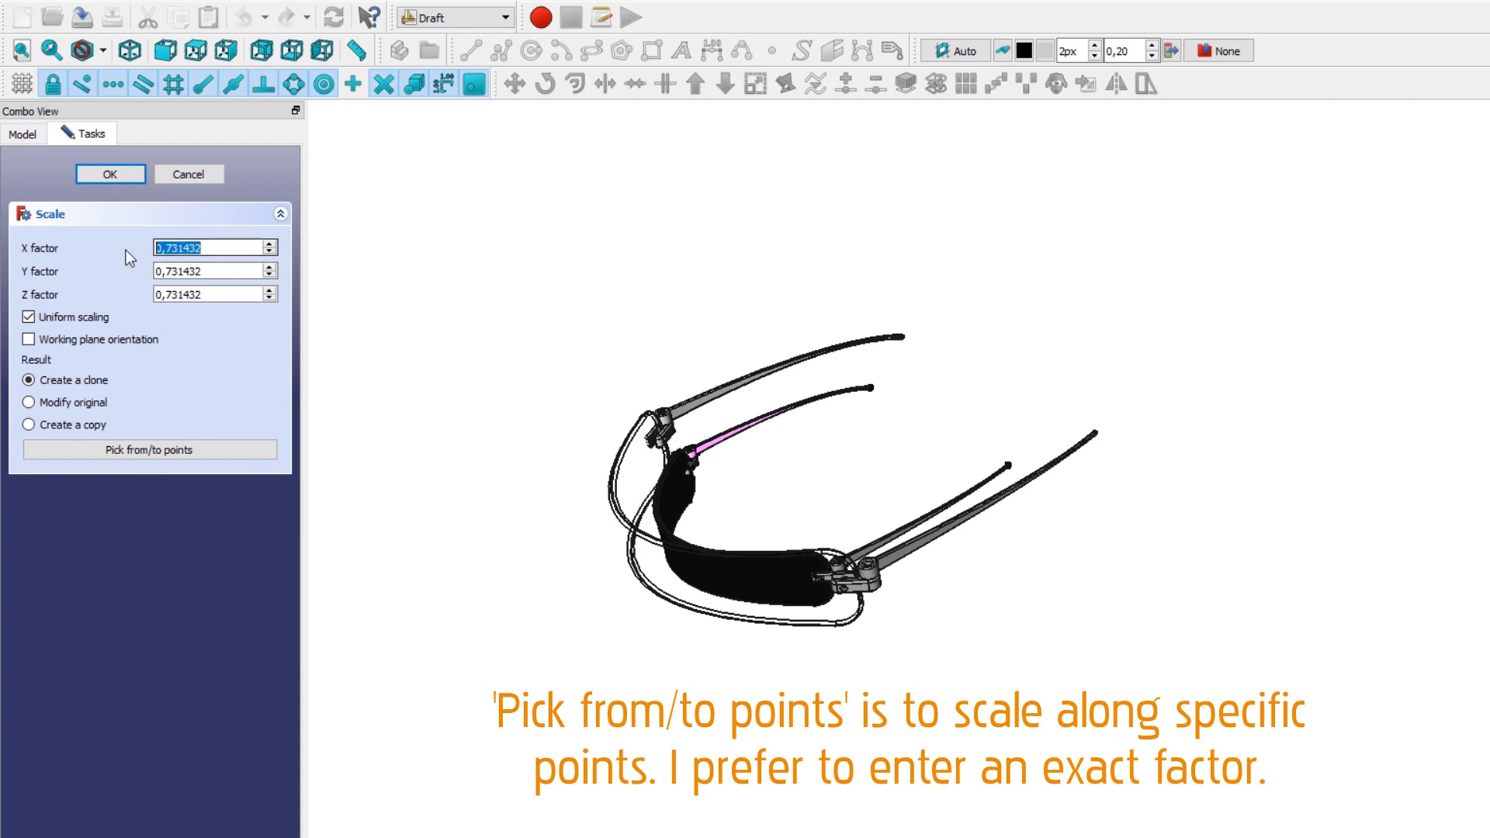
text(2)
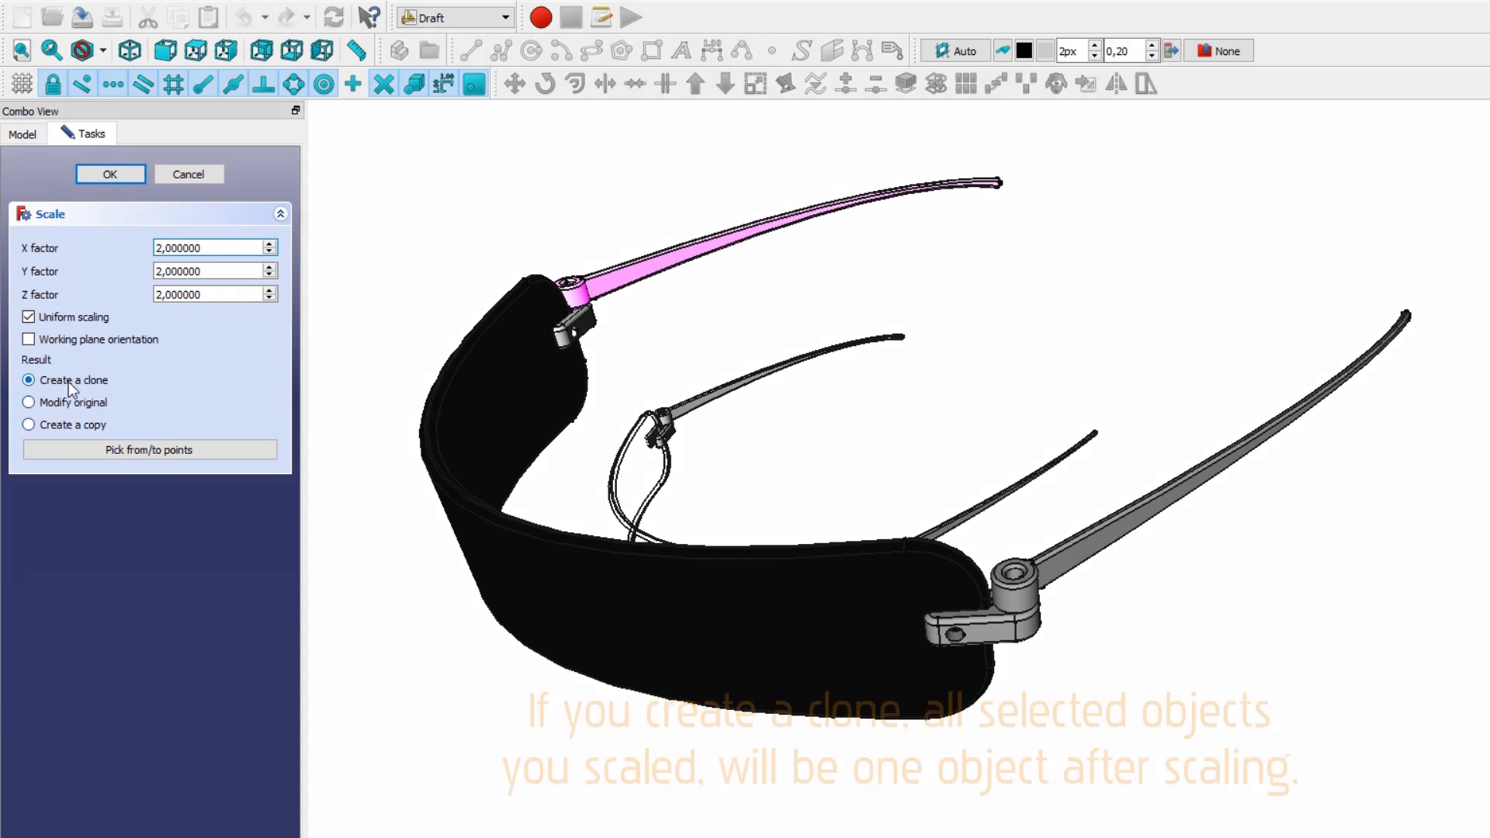
click(108, 176)
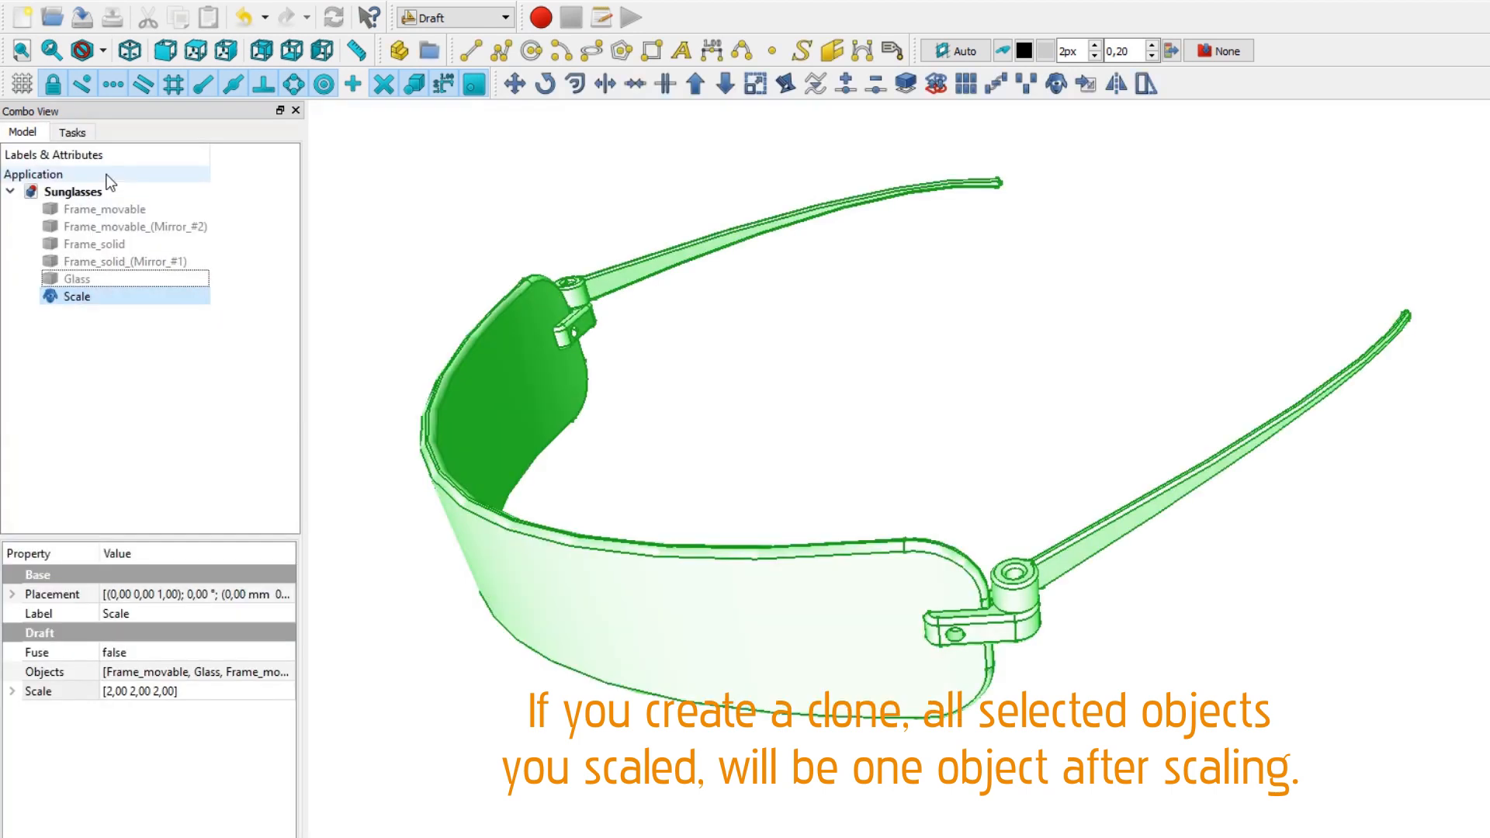
click(83, 328)
mouse_move(879, 299)
middle_down()
mouse_move(902, 354)
mouse_move(888, 298)
middle_up()
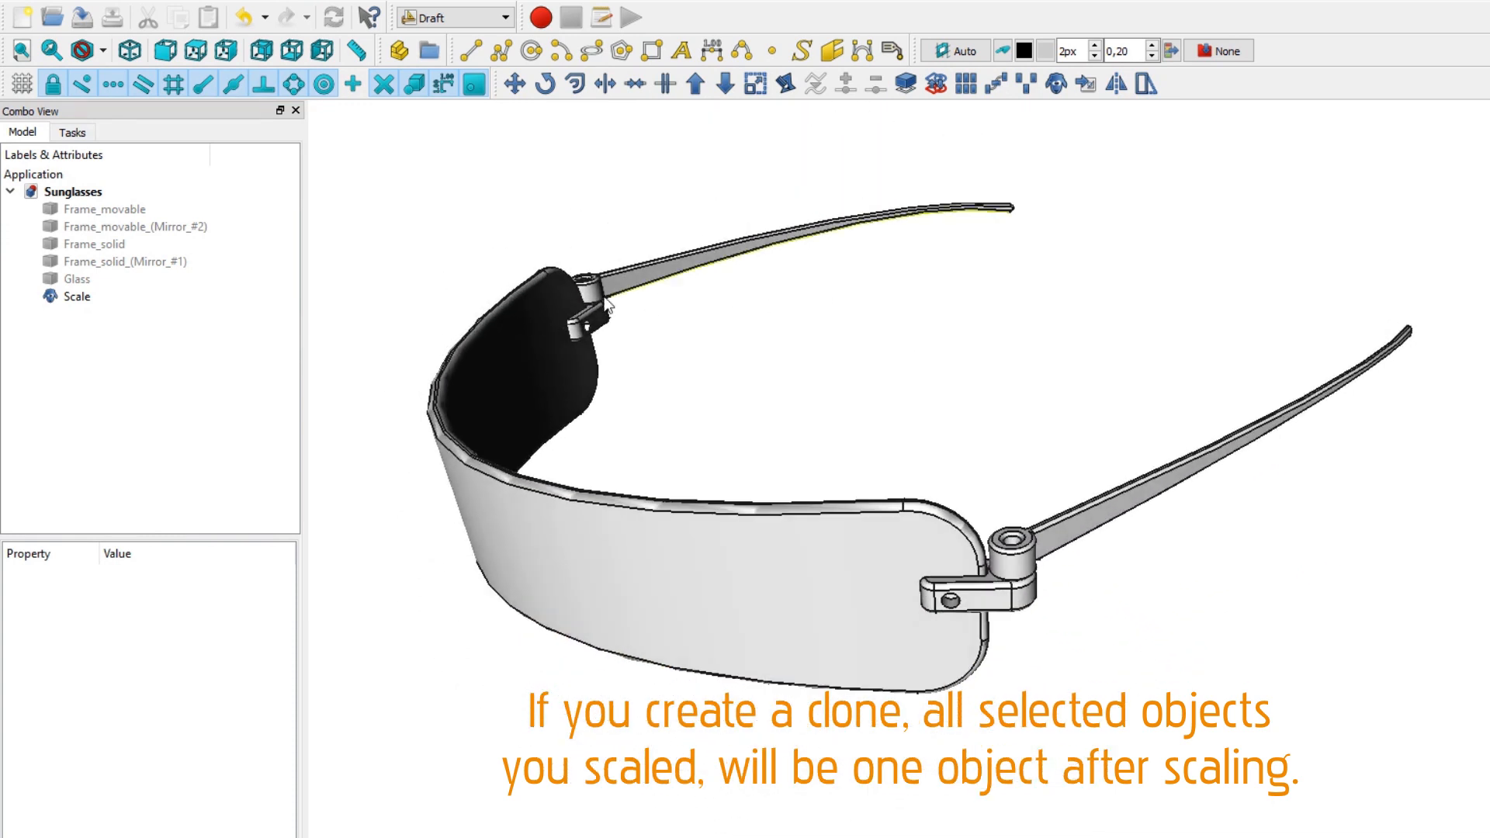
Step: Make the five original bodies visible again, from Glass up to Frame_movable, alongside the scaled clone
click(94, 279)
key(space)
click(101, 262)
key(space)
click(100, 245)
key(space)
click(100, 227)
key(space)
click(99, 211)
key(space)
middle_drag(644, 181, 527, 264)
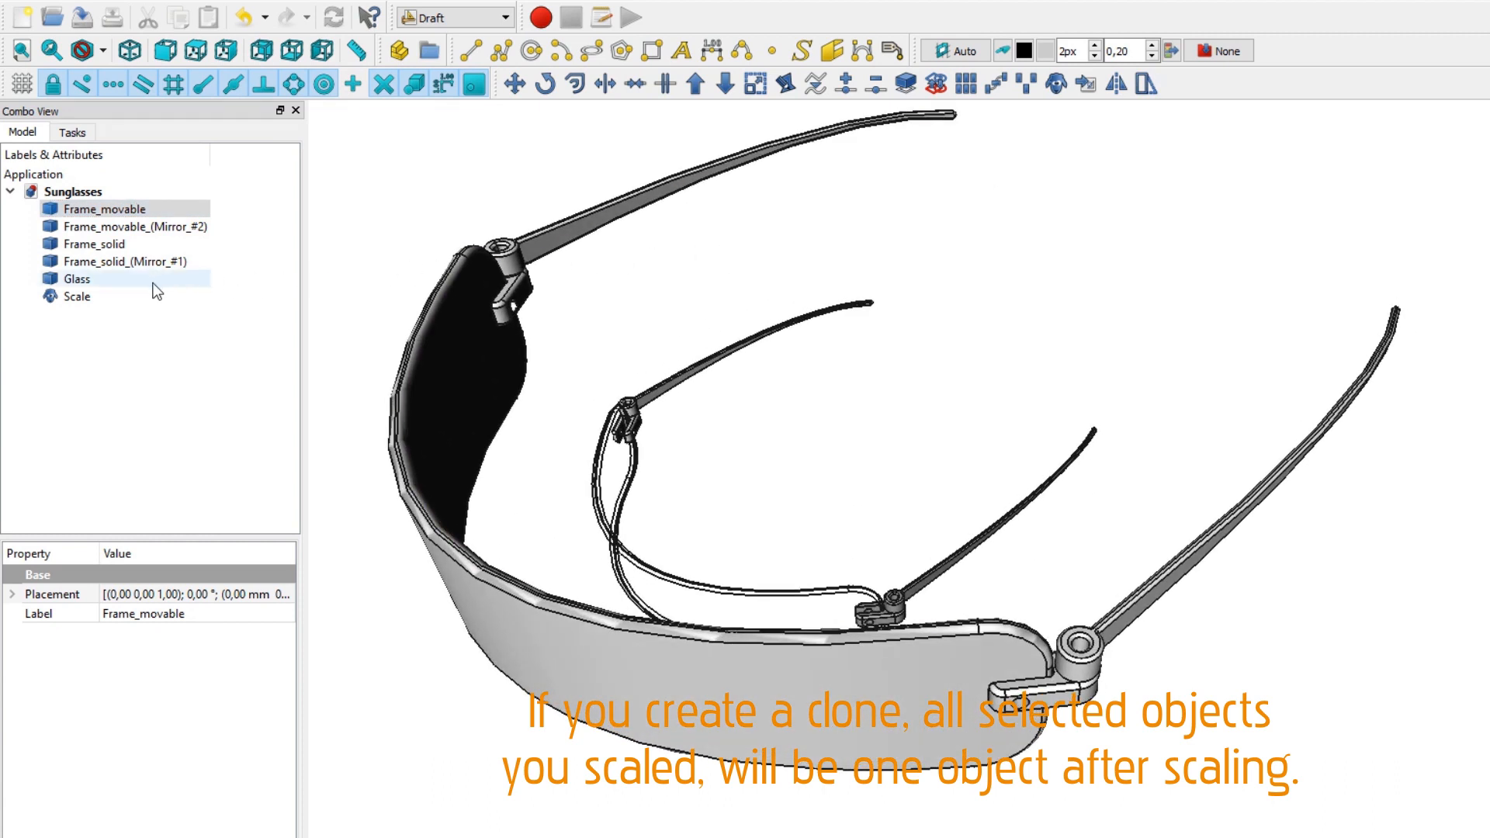
Step: Set the x, y and z scale factors of the Scale clone to 1.5 each
click(102, 298)
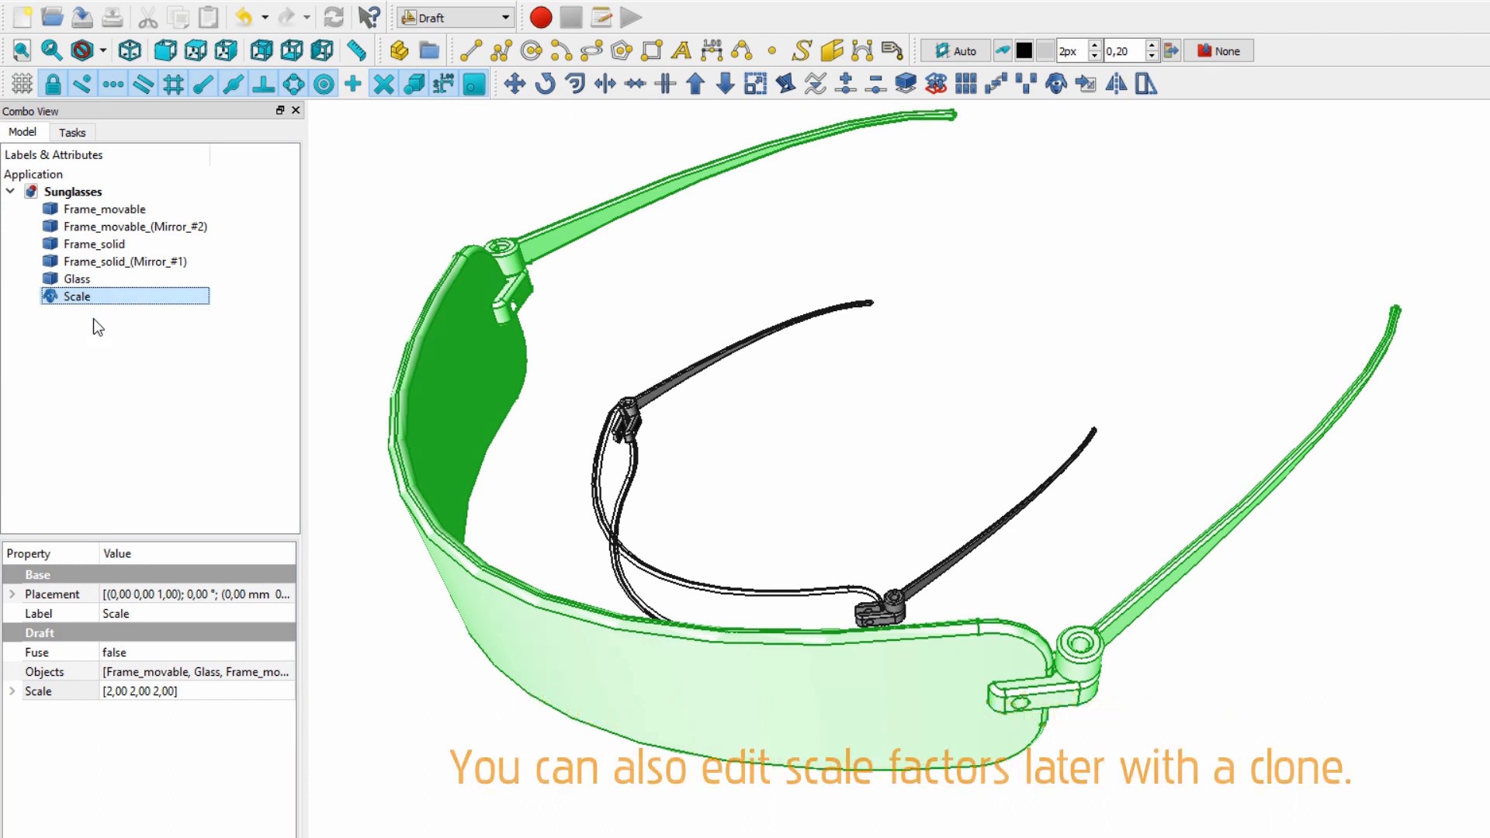
click(12, 691)
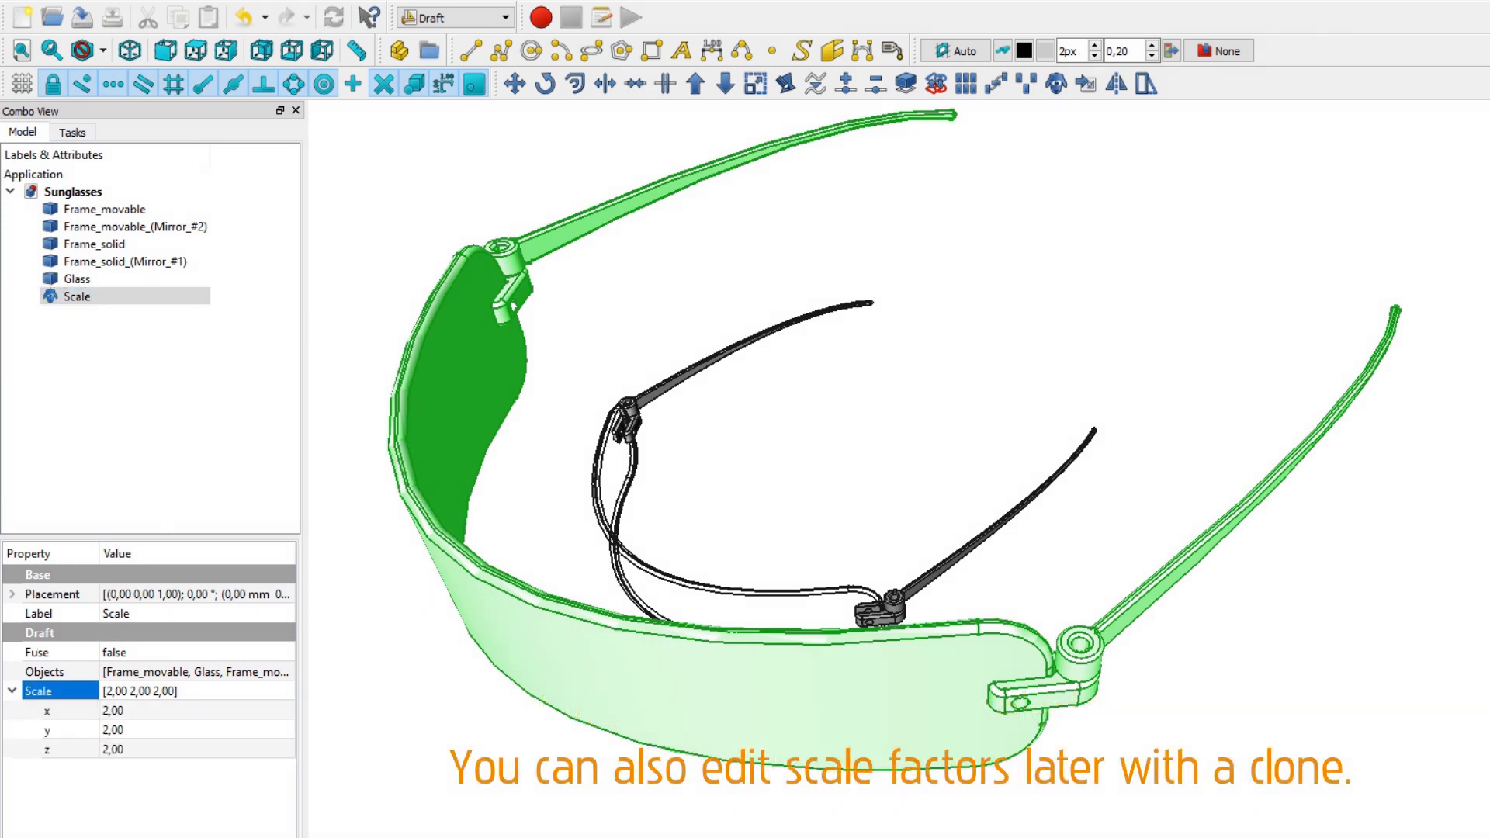
click(138, 710)
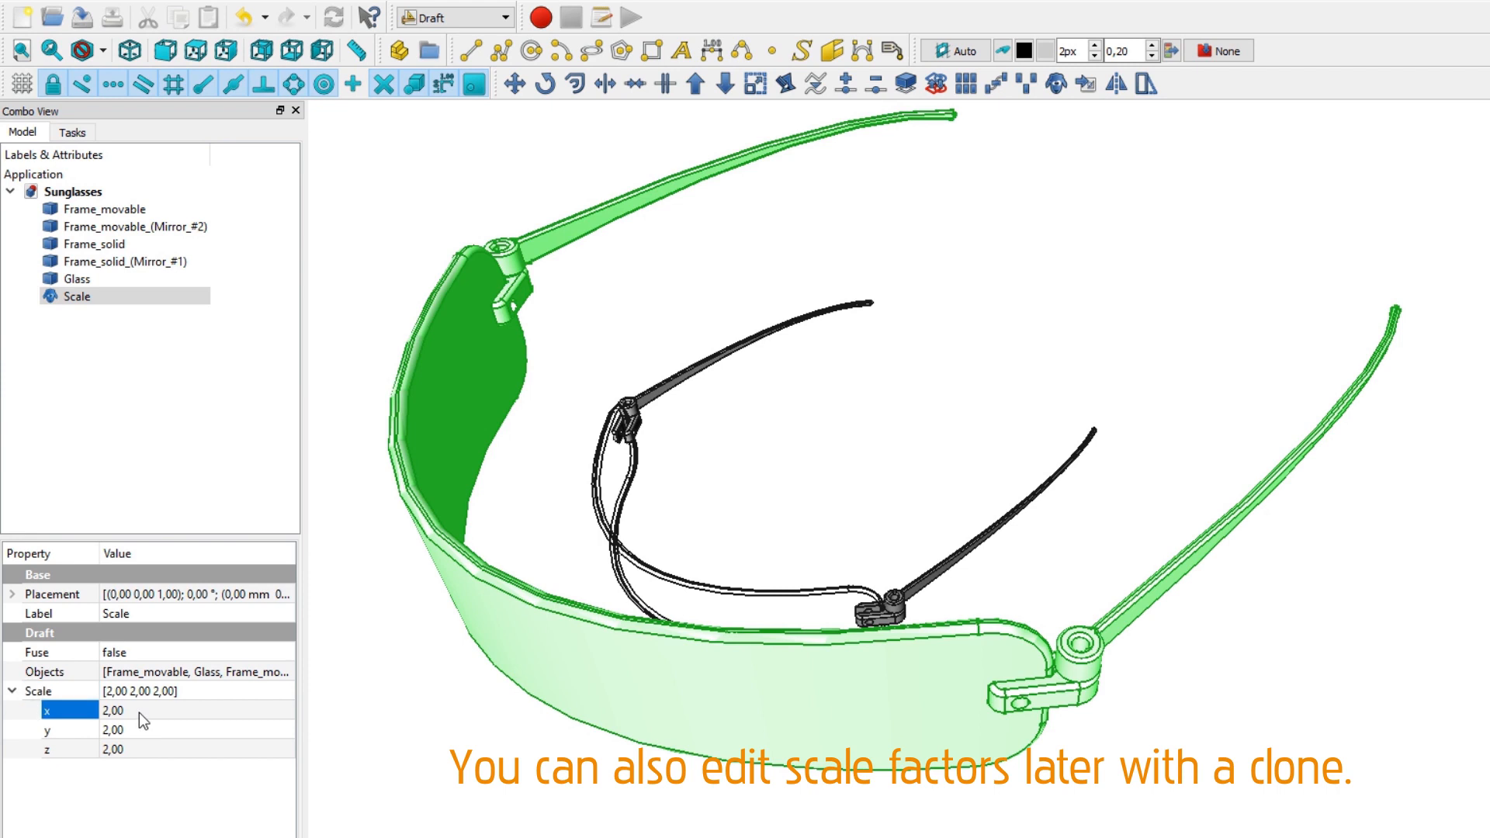
text(1,5)
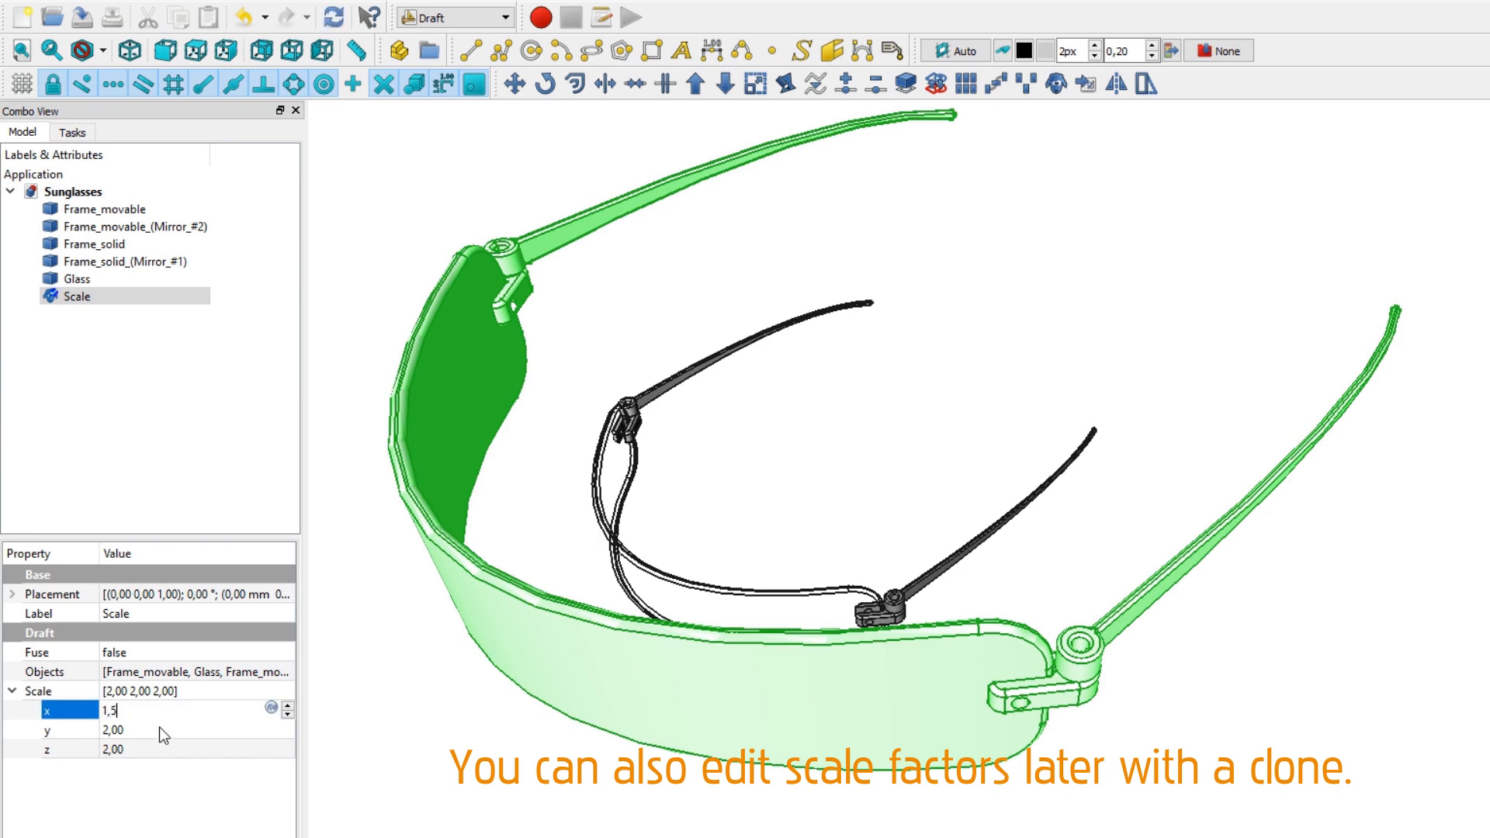
key(Return)
click(160, 727)
text(1,5)
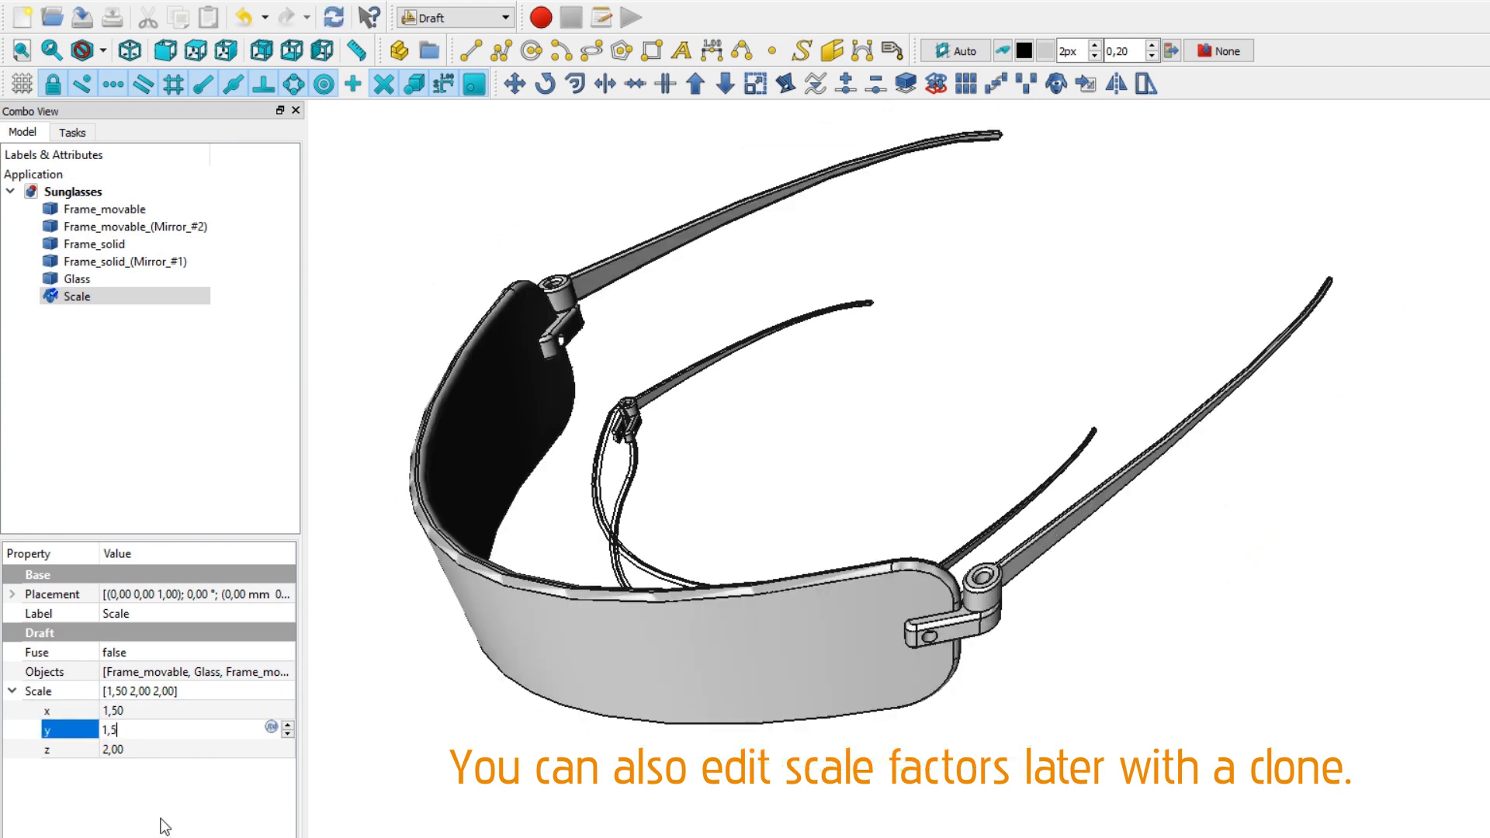
key(Return)
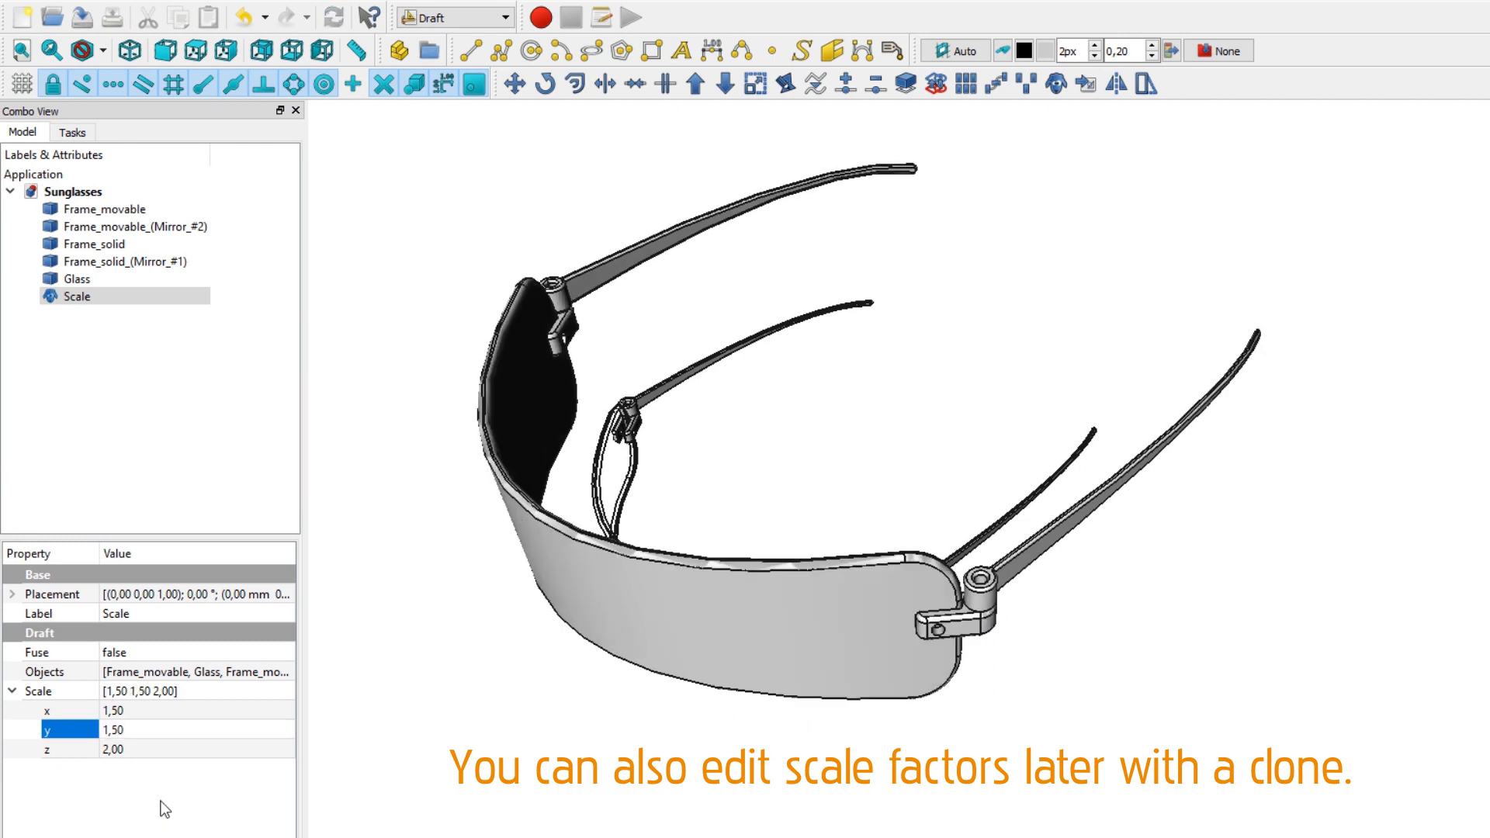
click(161, 749)
text(1,5)
key(Return)
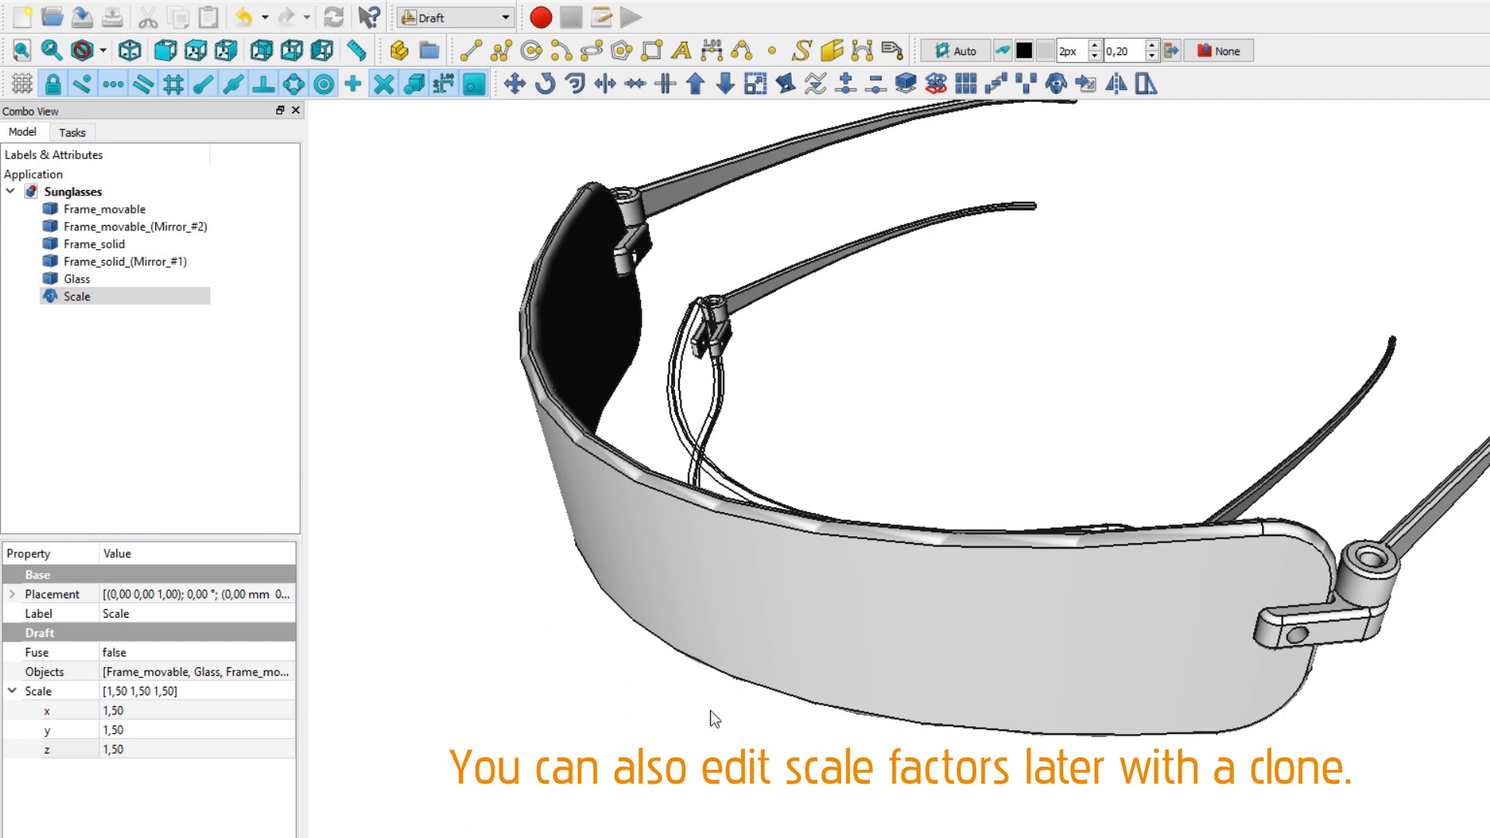
scroll(1161, 366, up, 3)
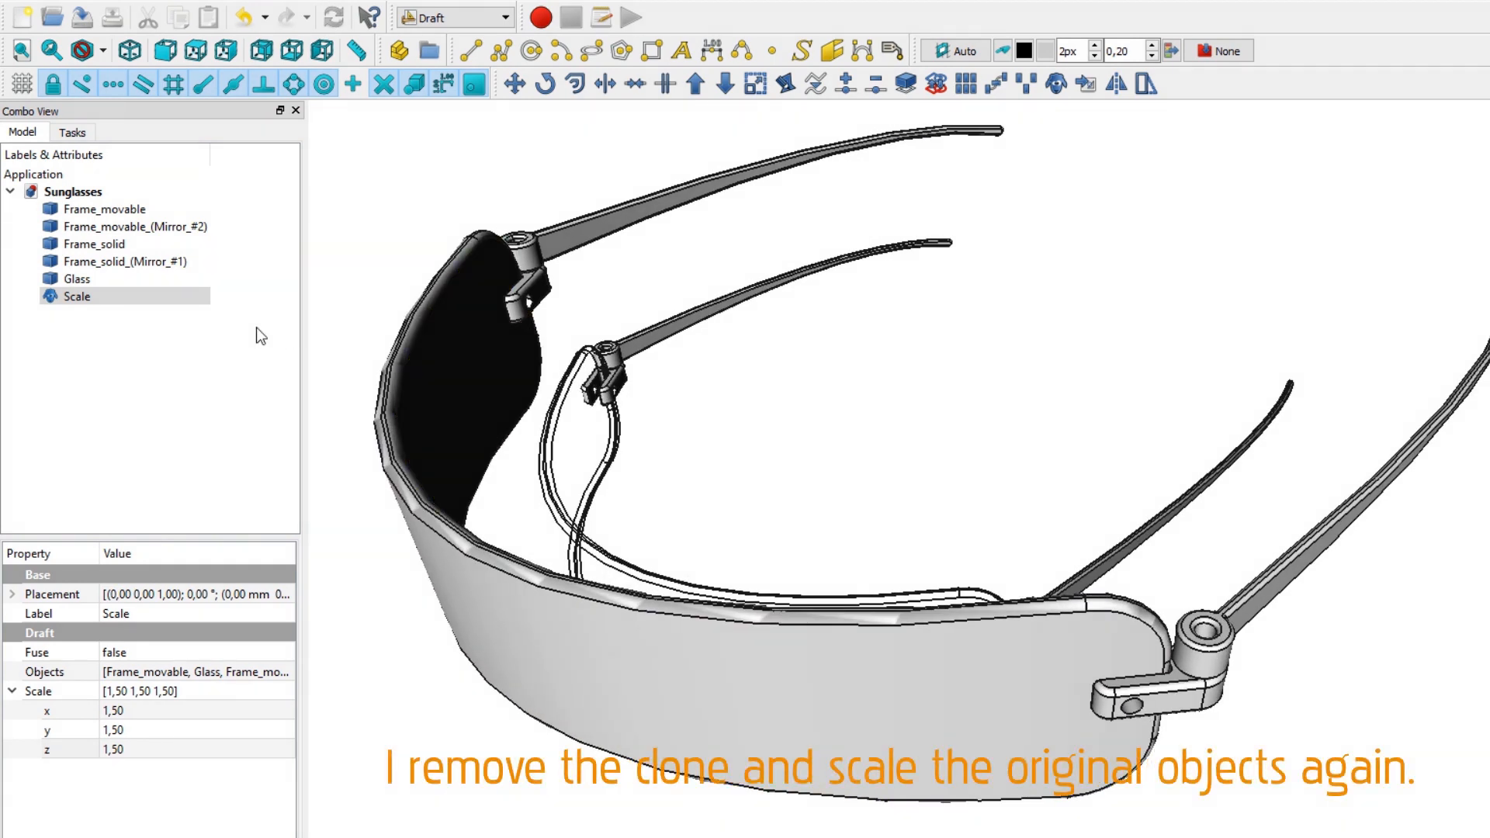
Step: Delete the Scale clone from the Sunglasses document
click(87, 299)
key(Delete)
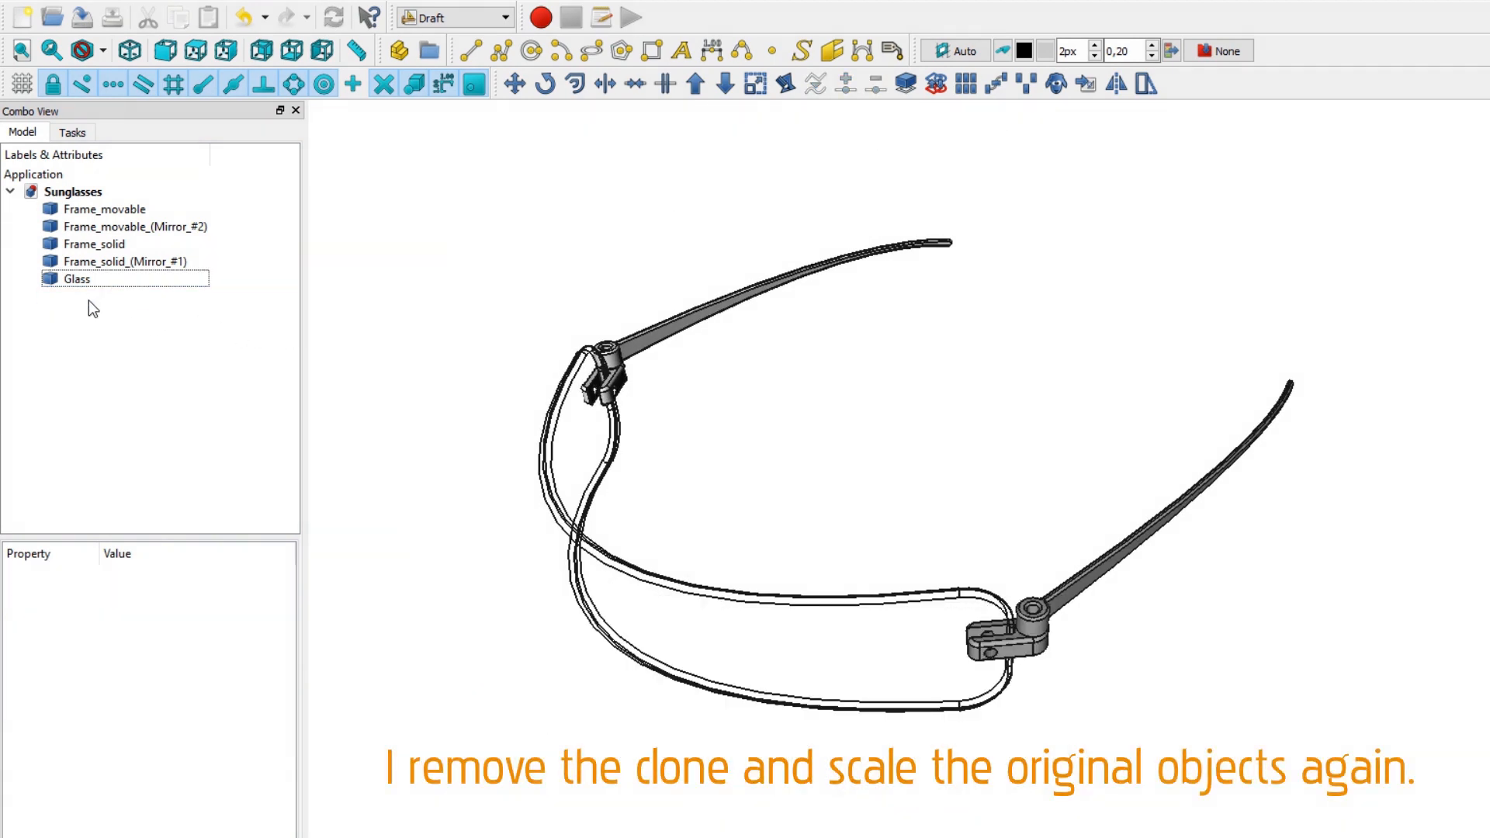
Step: Start the Scale tool on all five original bodies with the base point at local X 0, Y 0, Z 0
click(85, 280)
shift+click(88, 215)
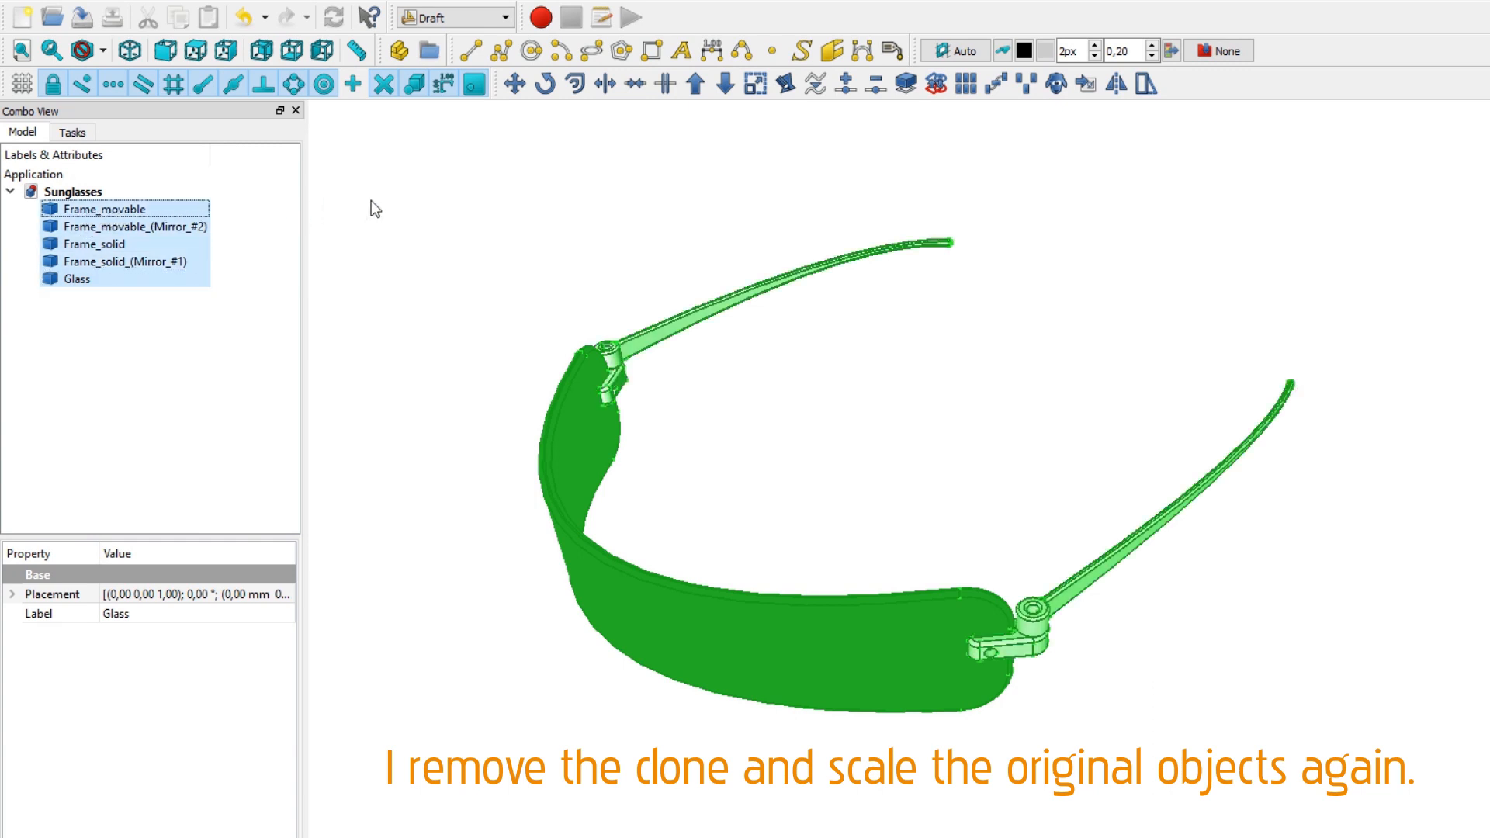
click(752, 87)
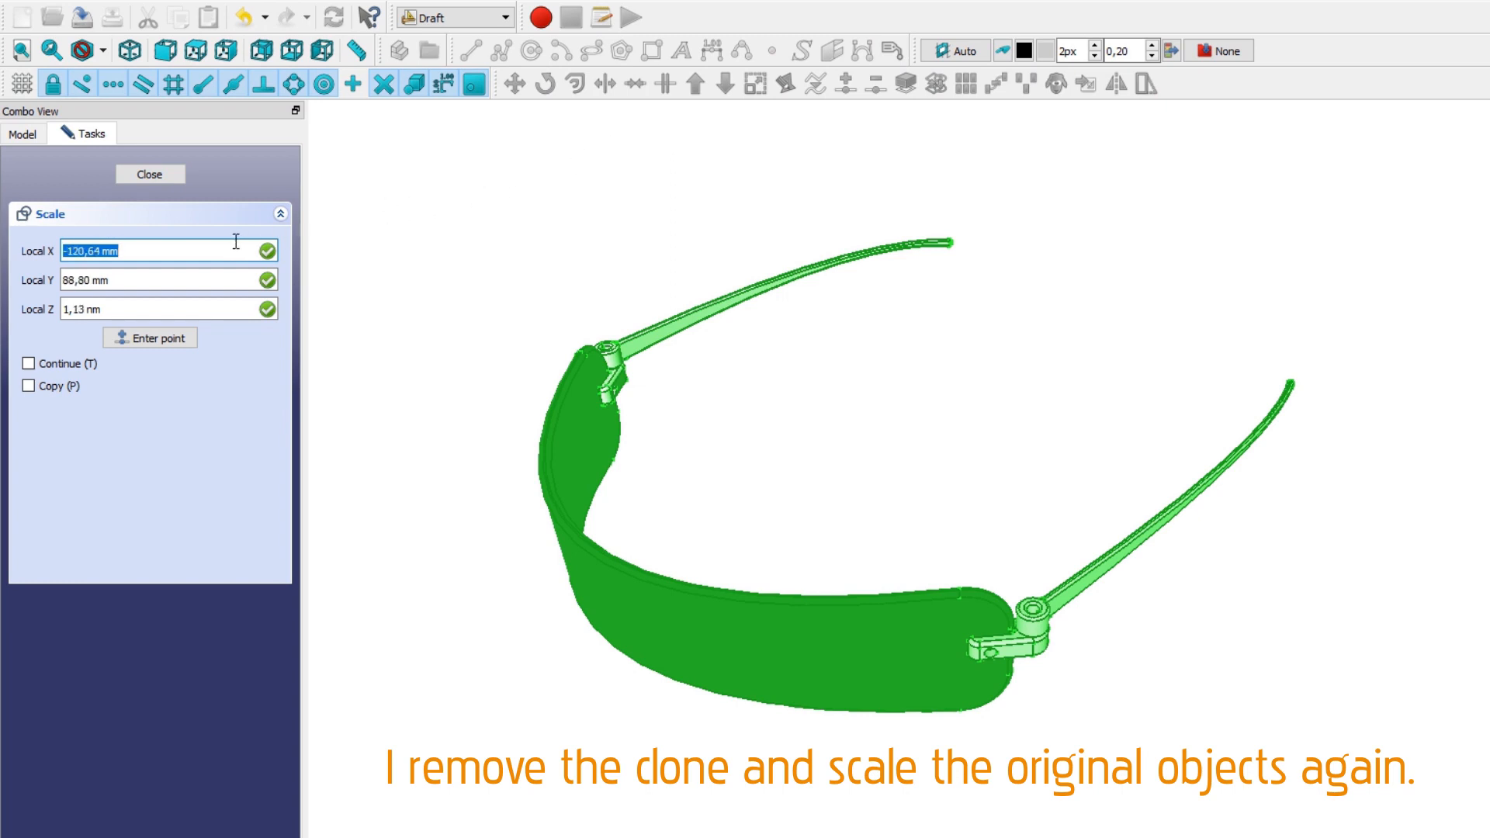
text(0)
click(162, 277)
key(ctrl+a)
text(0)
key(Tab)
text(0)
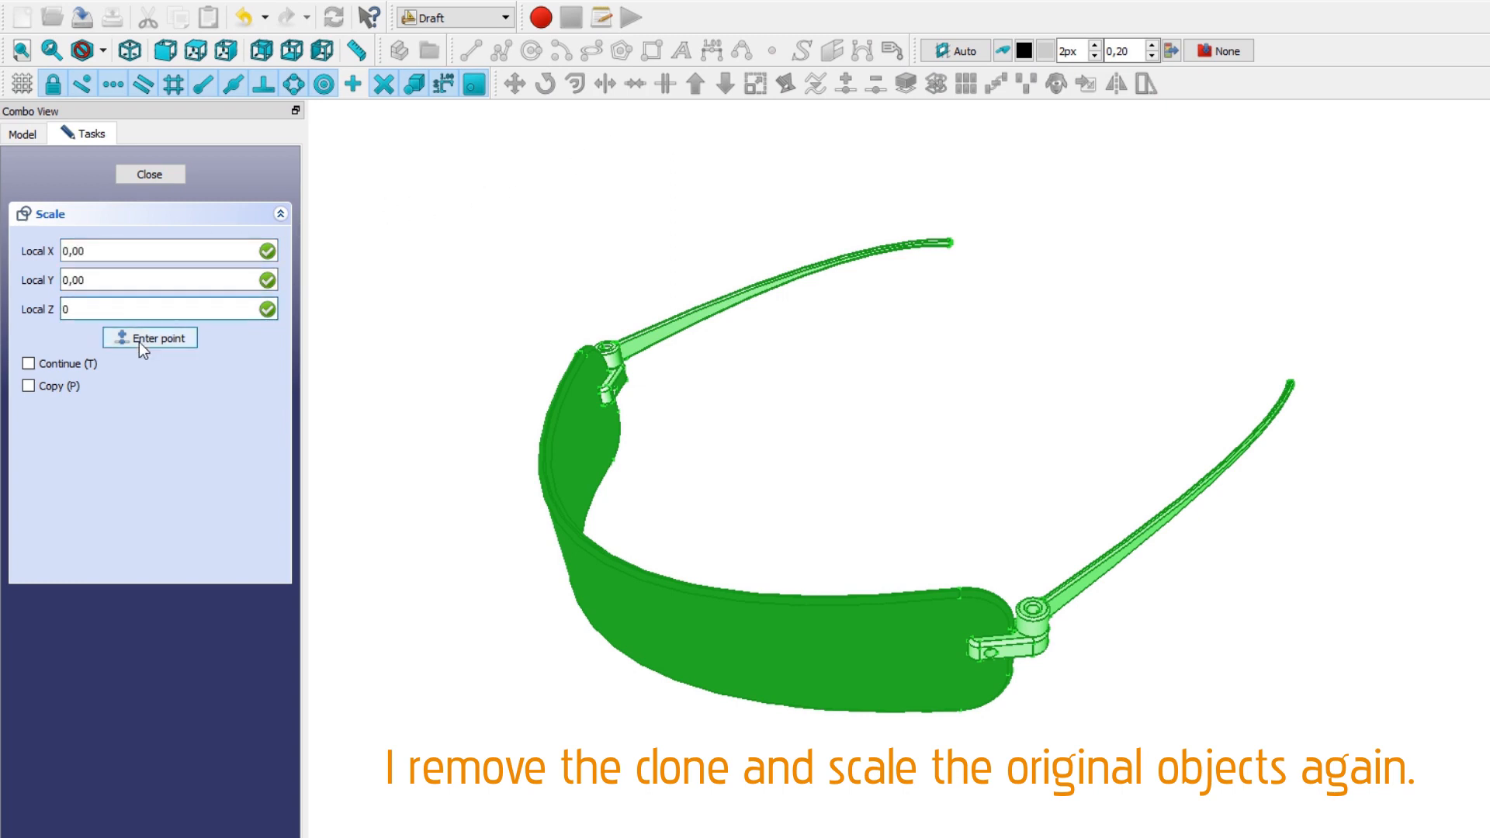
click(140, 344)
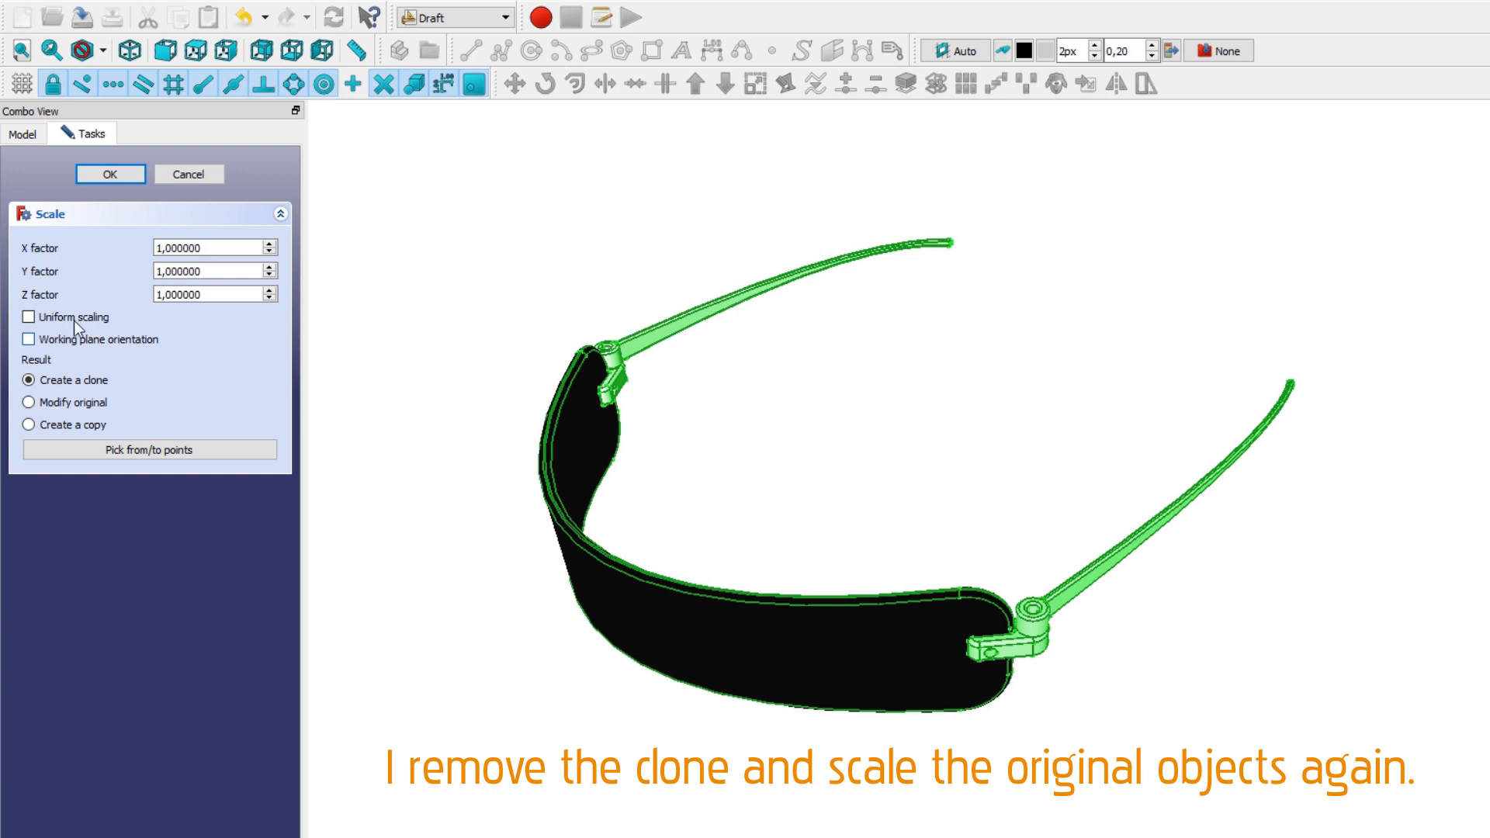
Step: Scale the five bodies uniformly by a factor of 1.5, modifying the originals
click(30, 320)
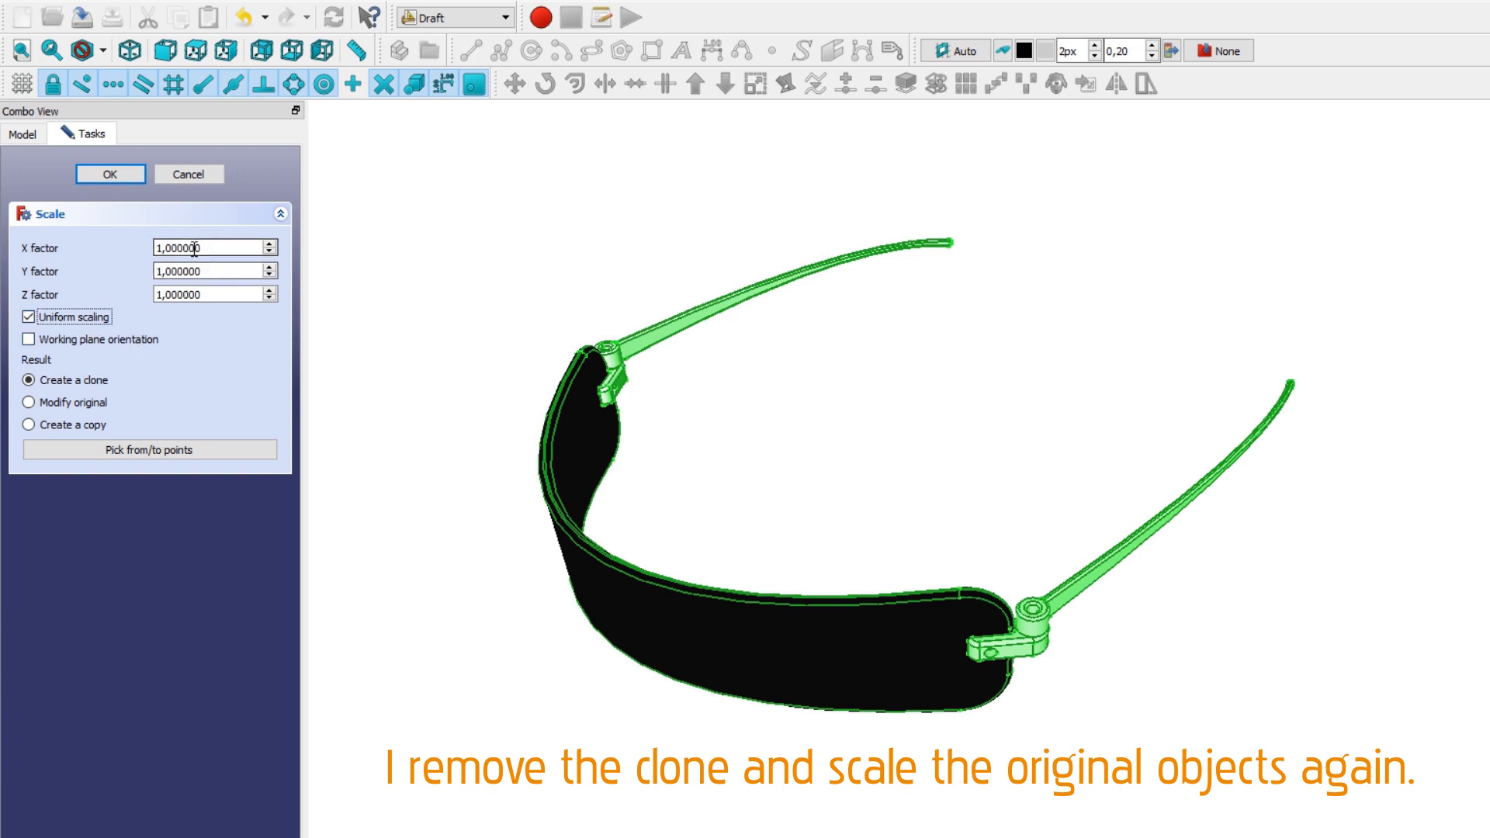
drag(166, 246, 224, 245)
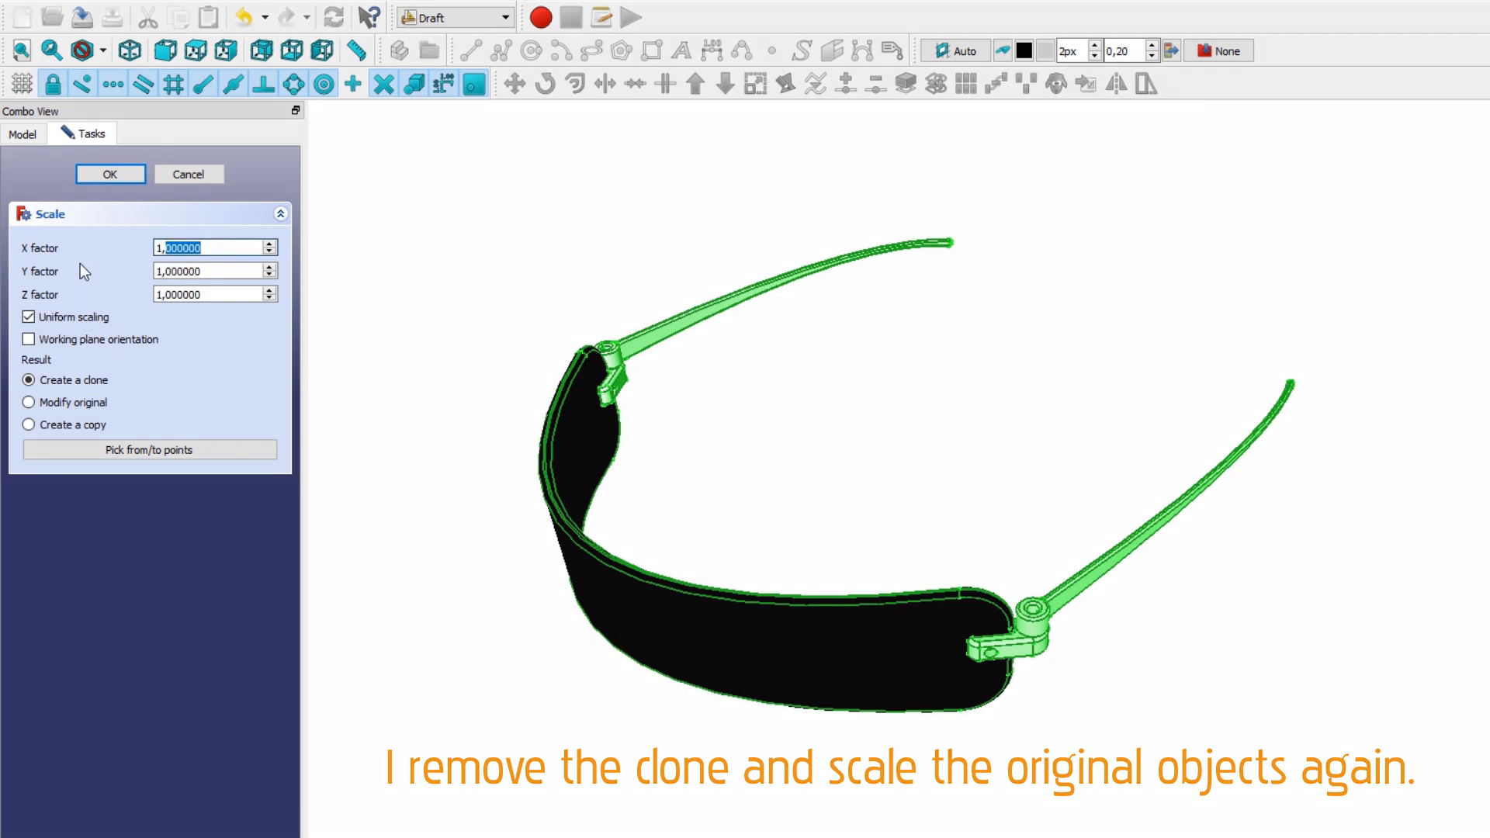
text(5)
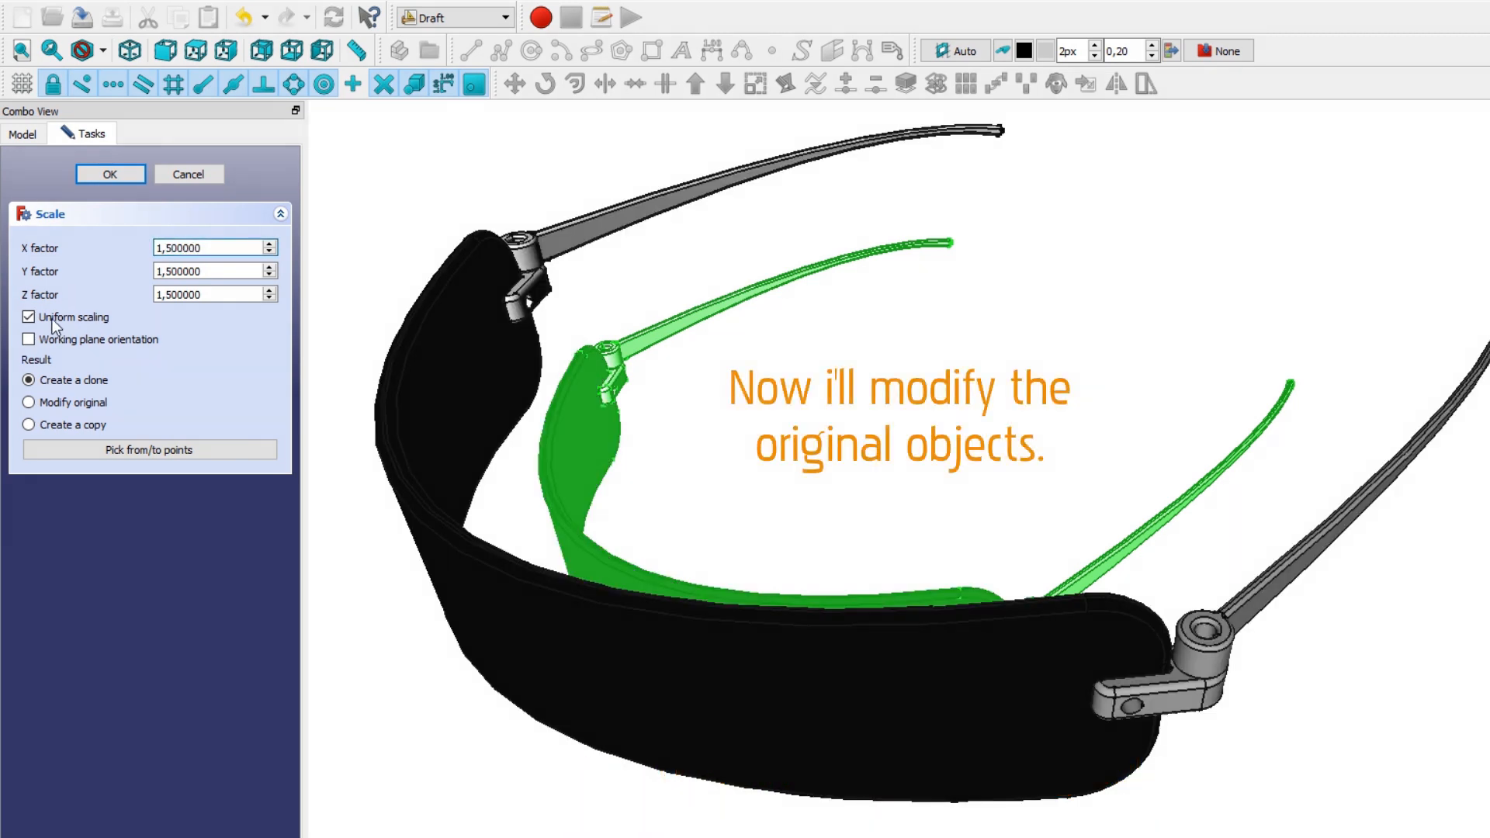
click(29, 402)
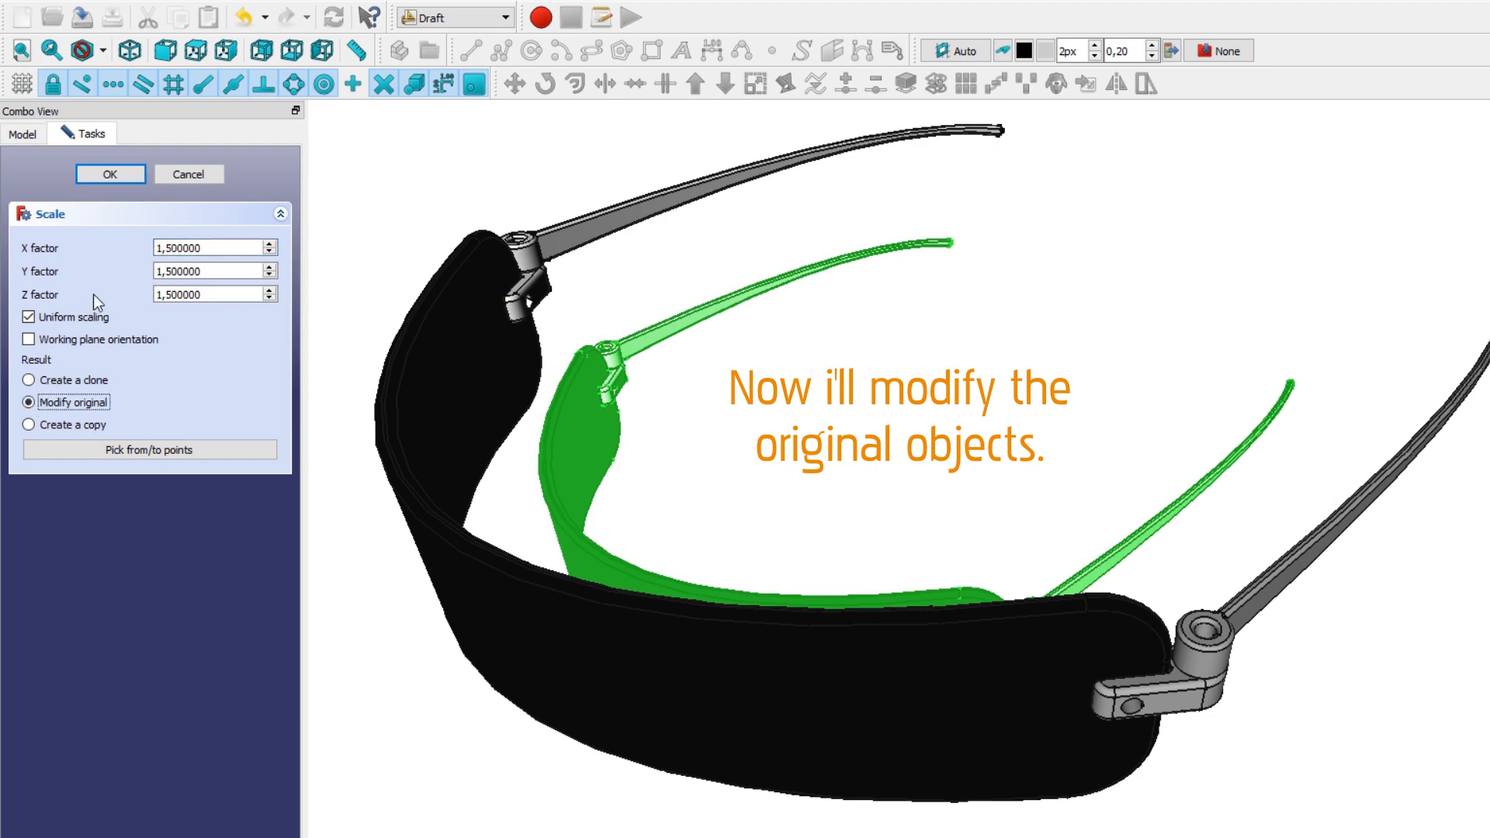
click(114, 173)
click(112, 174)
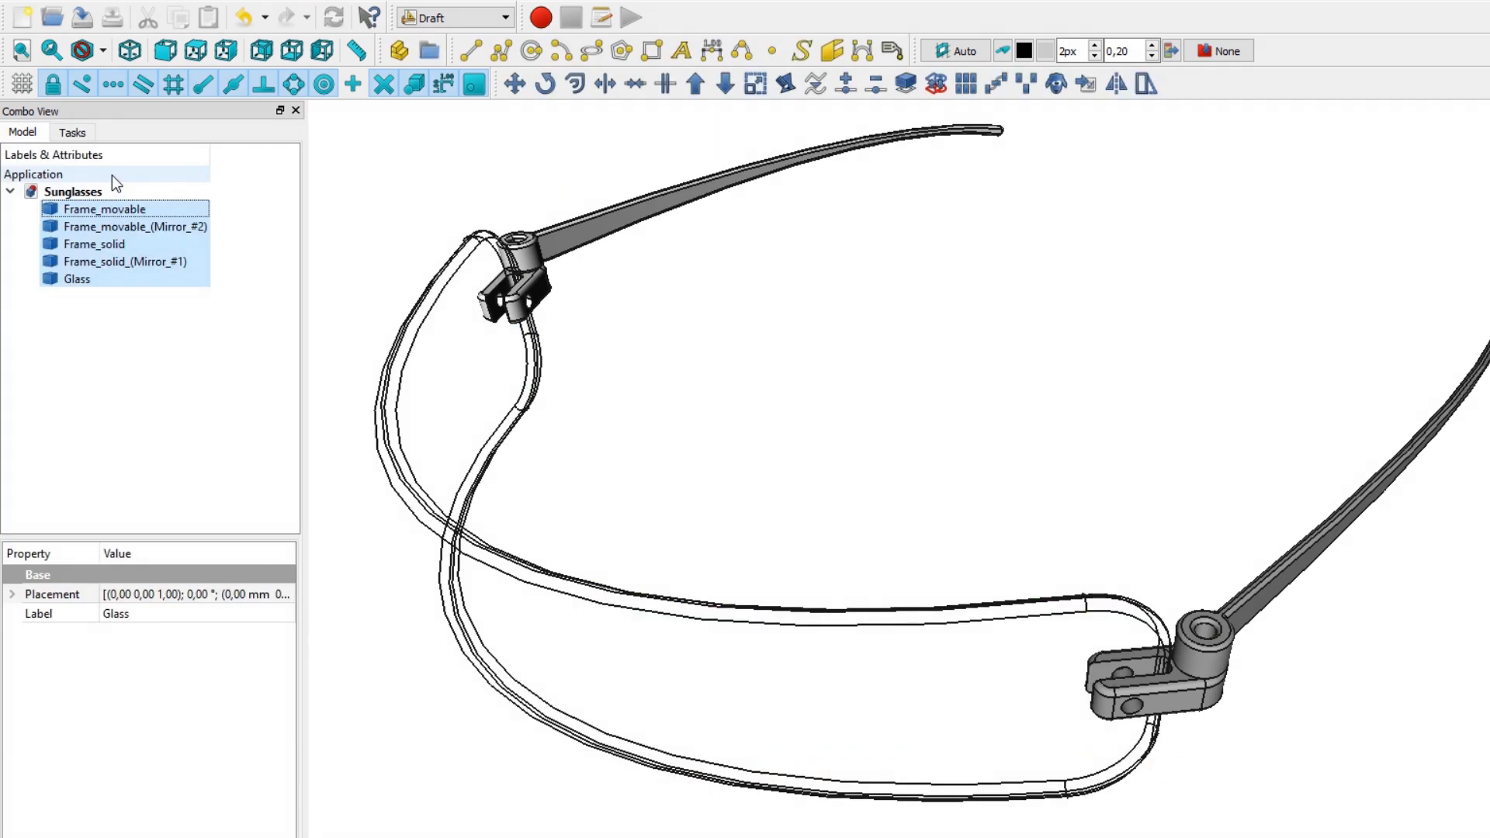
Step: Examine the scaled glasses in the 3D view and check each of the five bodies, from Frame_movable to Glass
middle_drag(910, 268, 803, 393)
scroll(919, 302, down, 3)
middle_drag(889, 338, 705, 311)
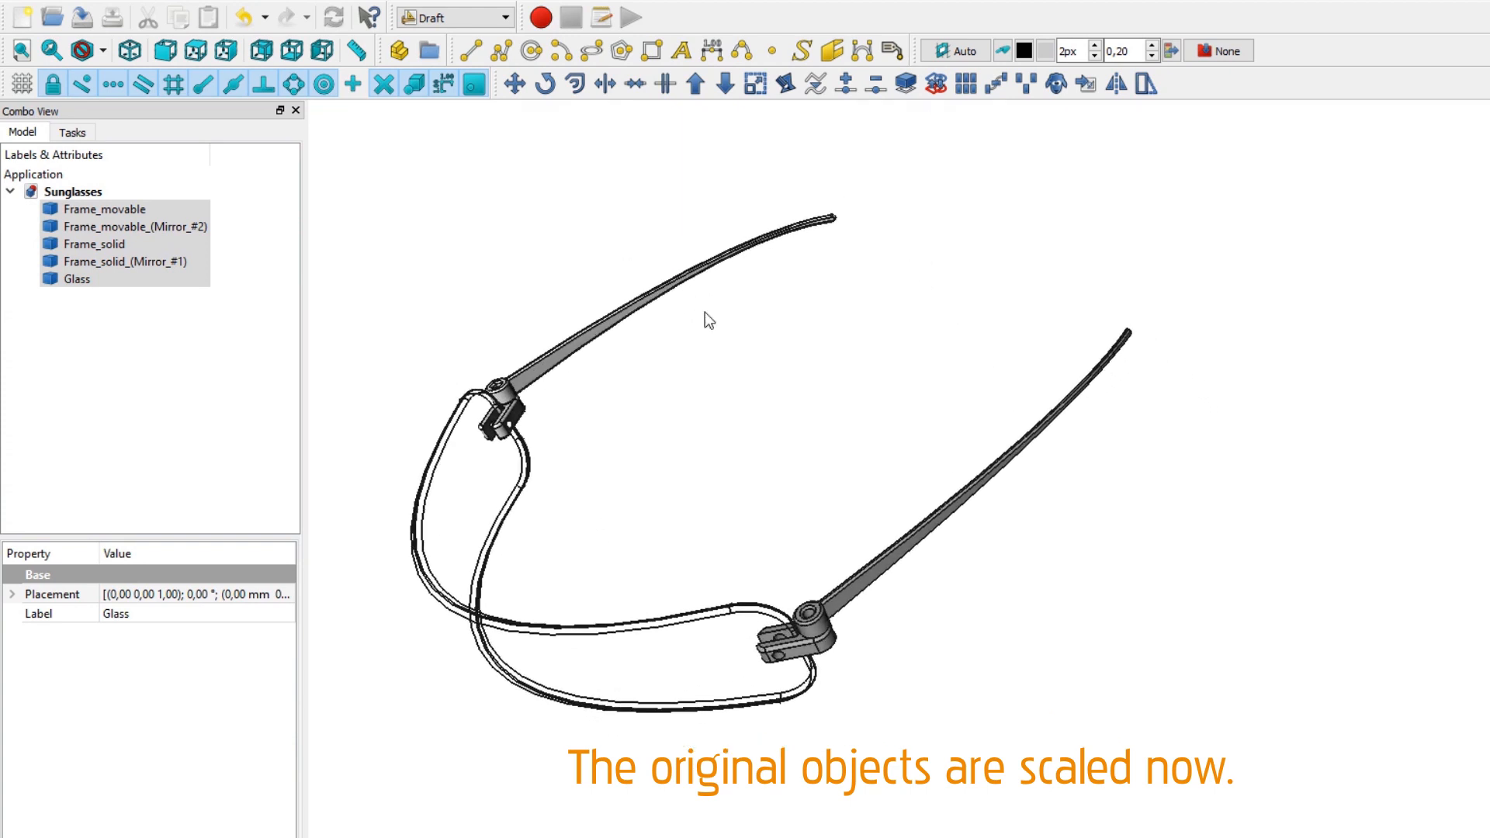
click(157, 211)
click(125, 227)
click(101, 244)
click(93, 261)
click(87, 279)
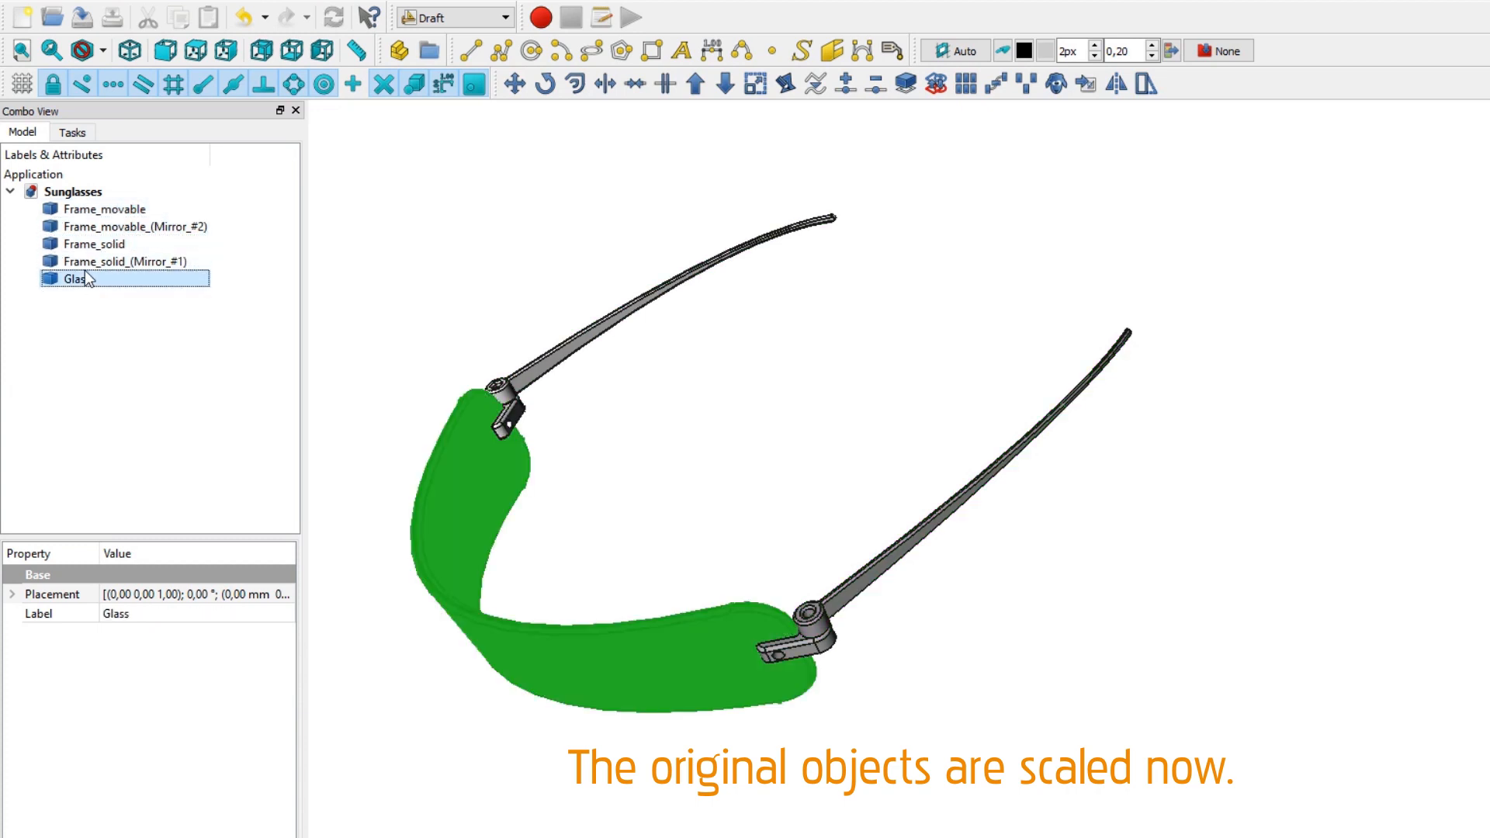
click(93, 330)
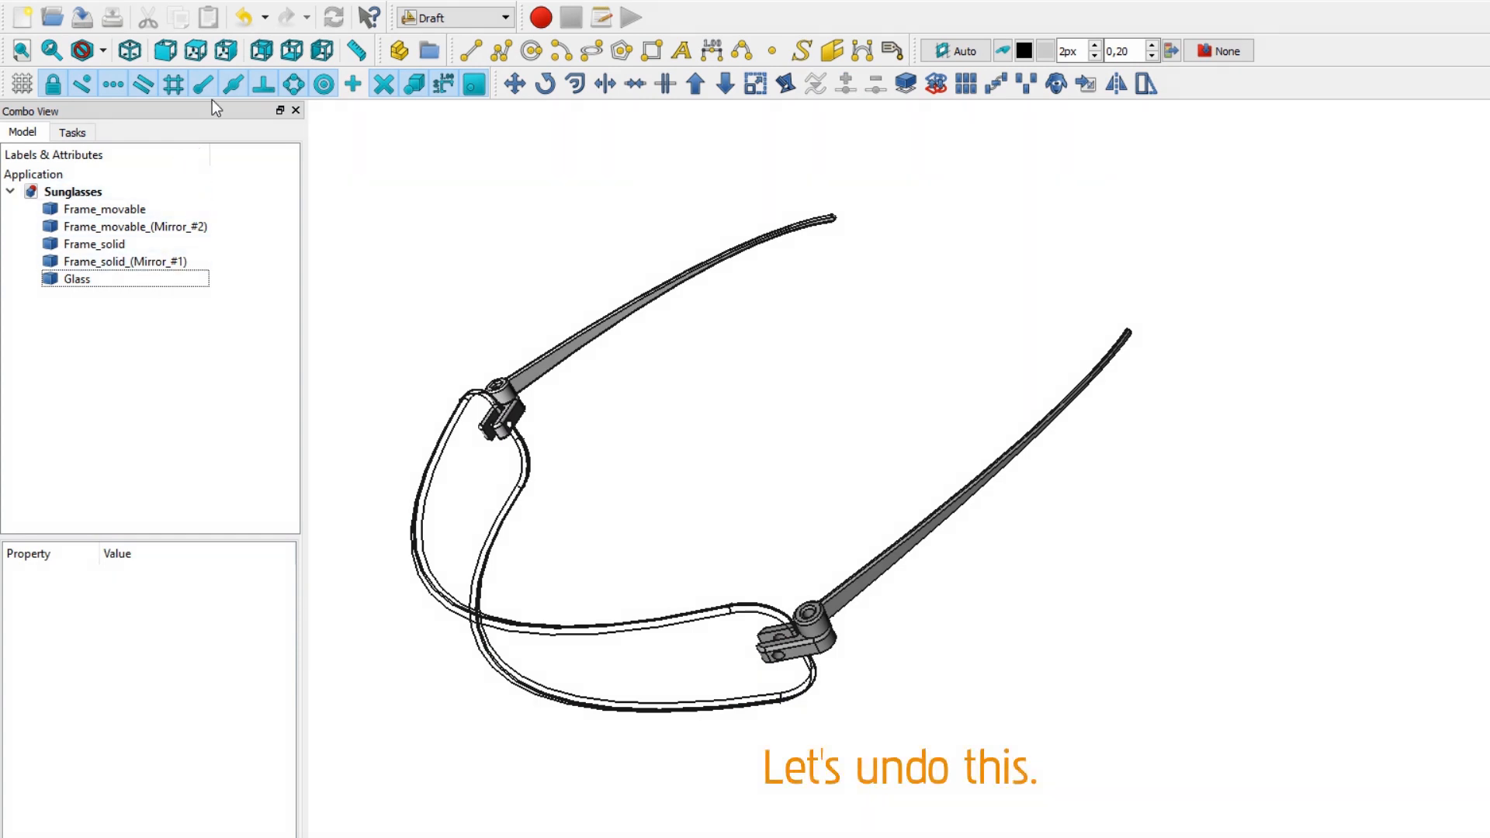
Step: Undo the scaling of the original bodies
click(243, 18)
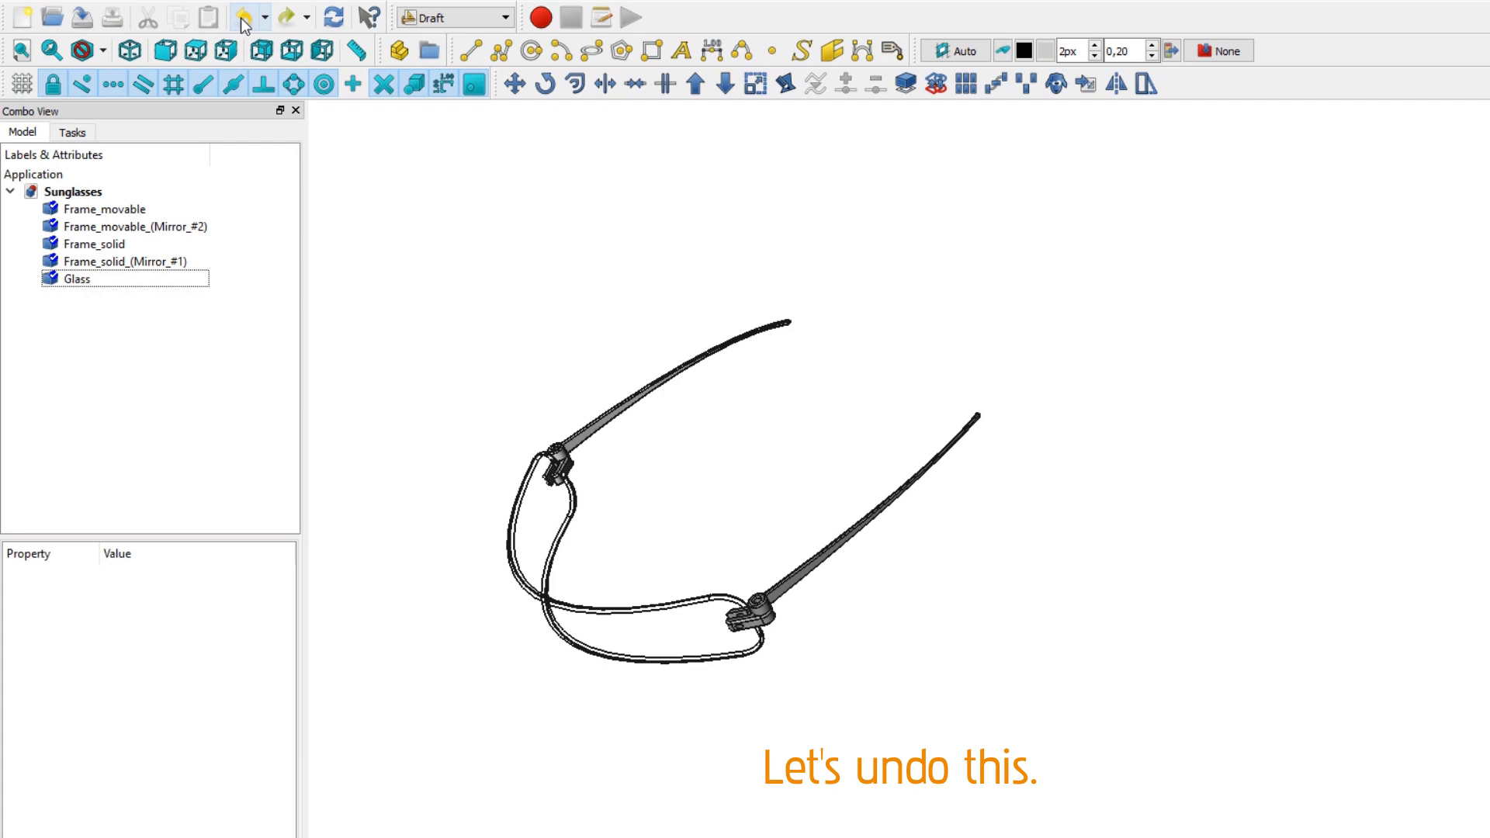
middle_drag(393, 273, 483, 237)
scroll(604, 426, up, 2)
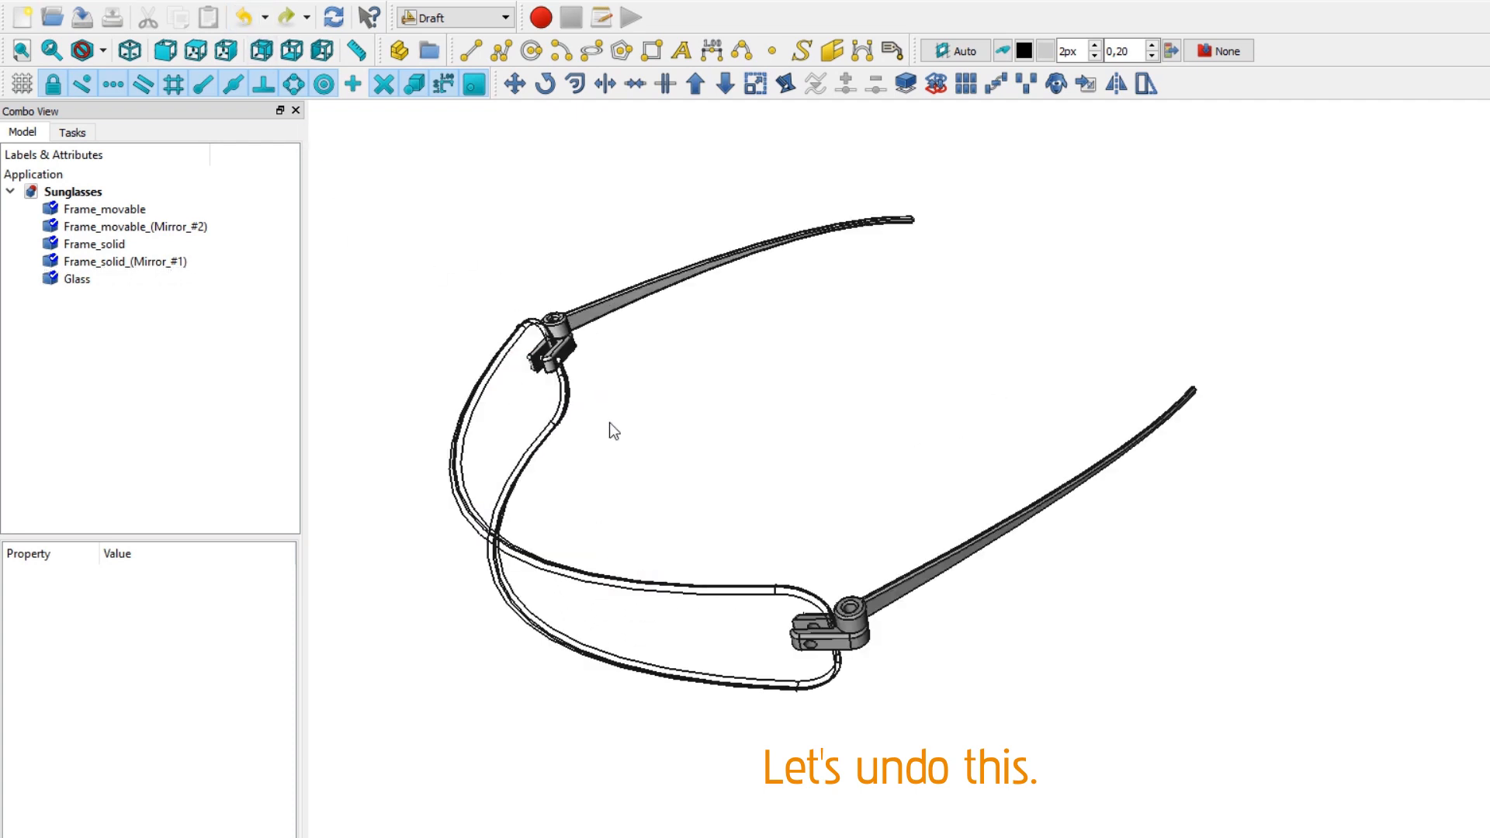
middle_drag(773, 434, 757, 428)
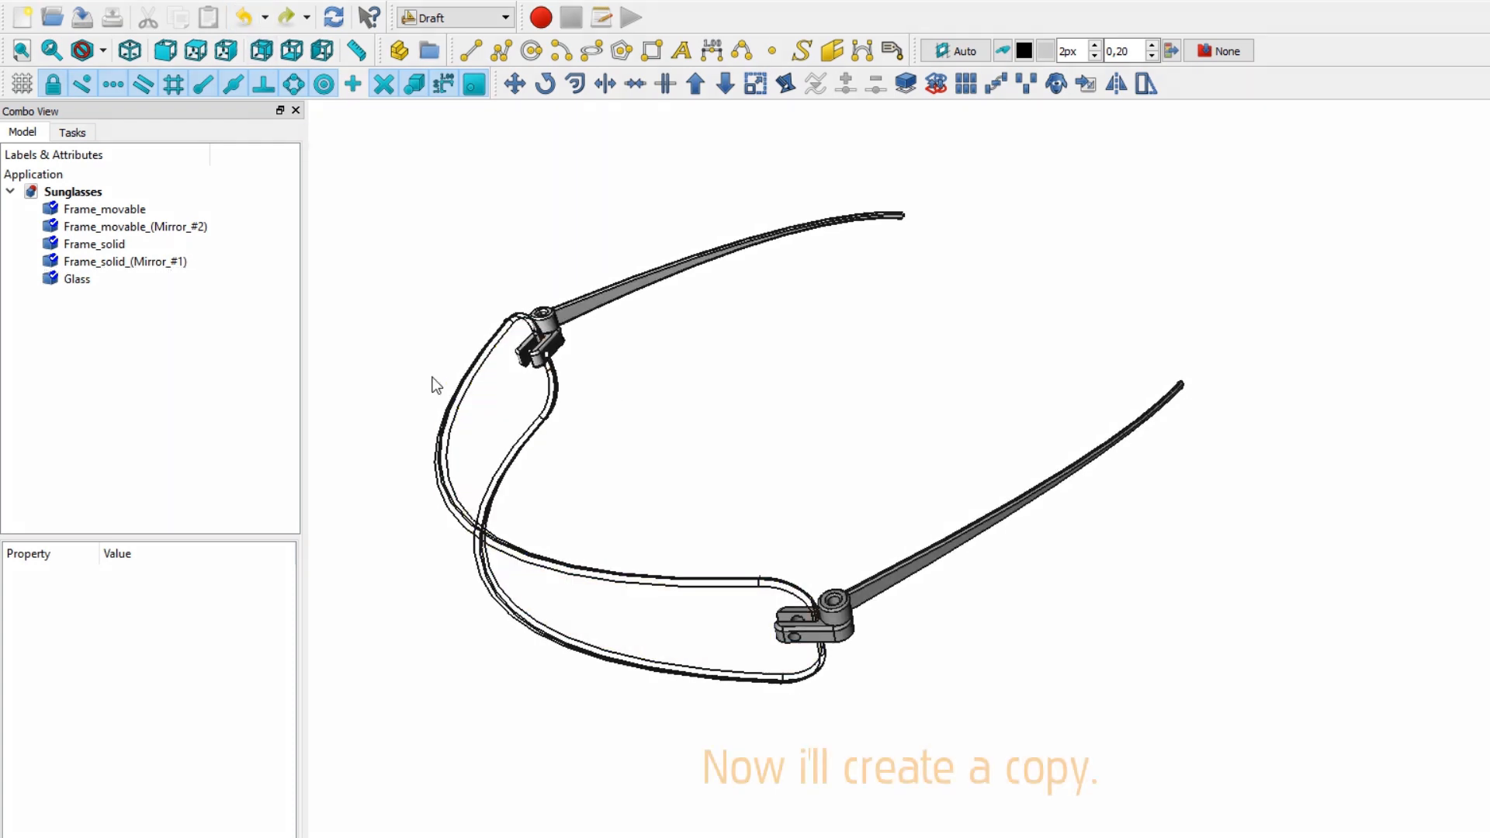
Step: Select the bodies from Glass up to Frame_movable and start the Scale tool with its base point at the origin (0, 0, 0)
click(92, 281)
shift+click(99, 209)
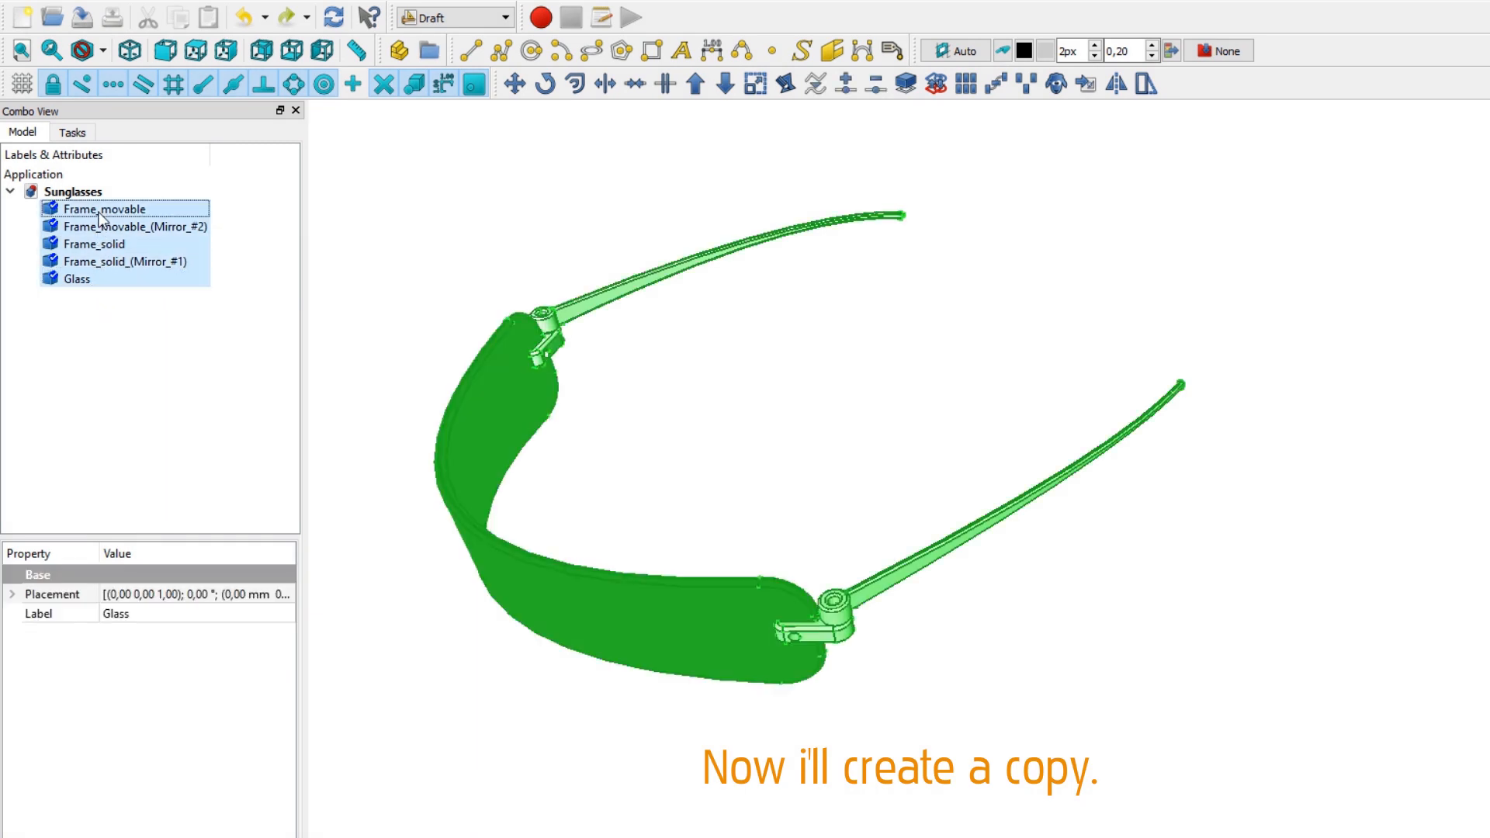
click(755, 83)
text(0)
key(Return)
text(0)
key(Return)
text(0)
key(Return)
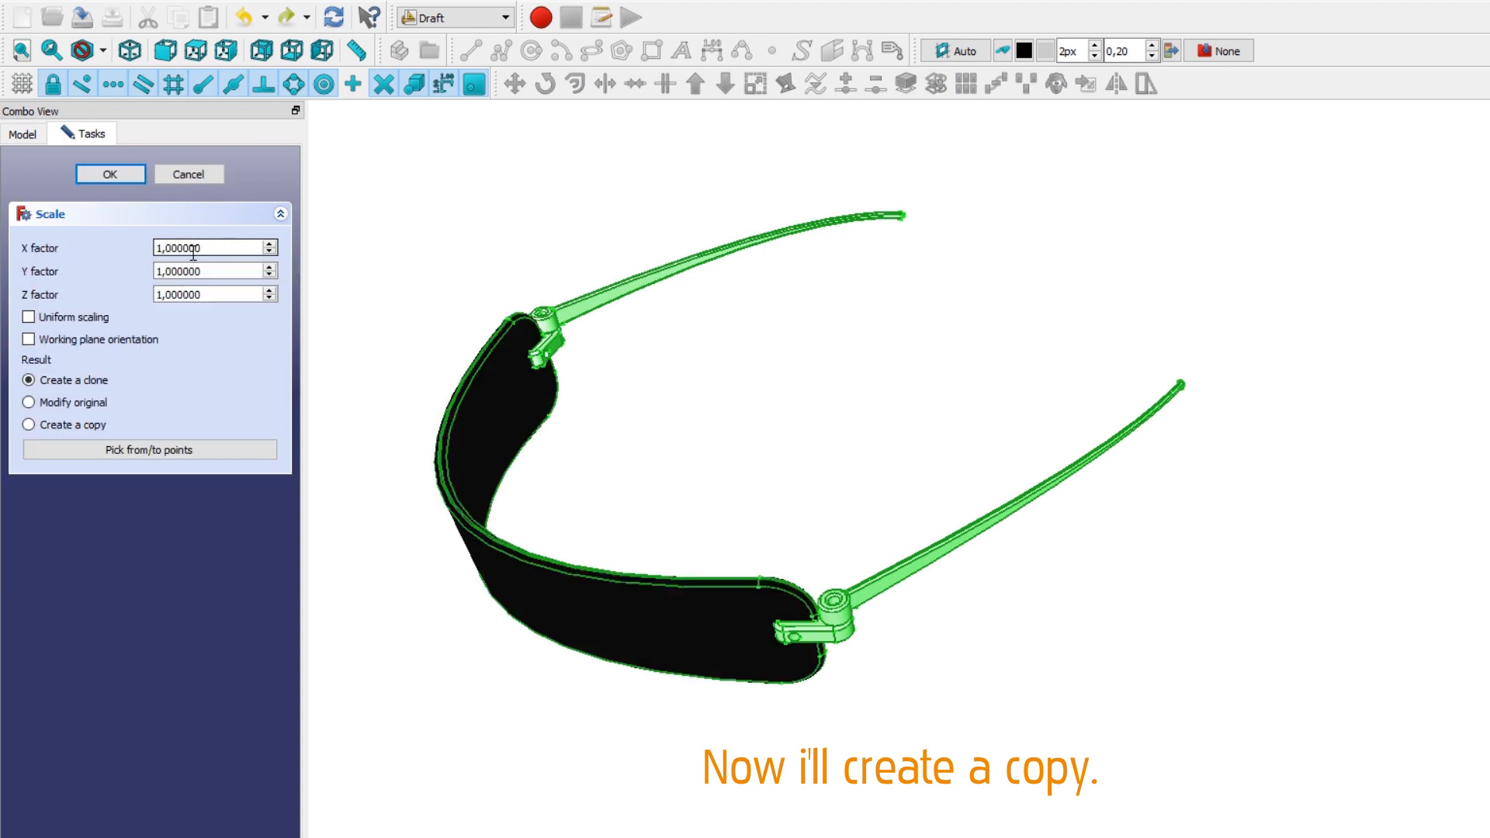
Step: Enable uniform scaling with a factor of 1.5 and create the scaled result as a copy
click(28, 316)
double_click(183, 247)
text(5)
middle_drag(682, 447, 852, 532)
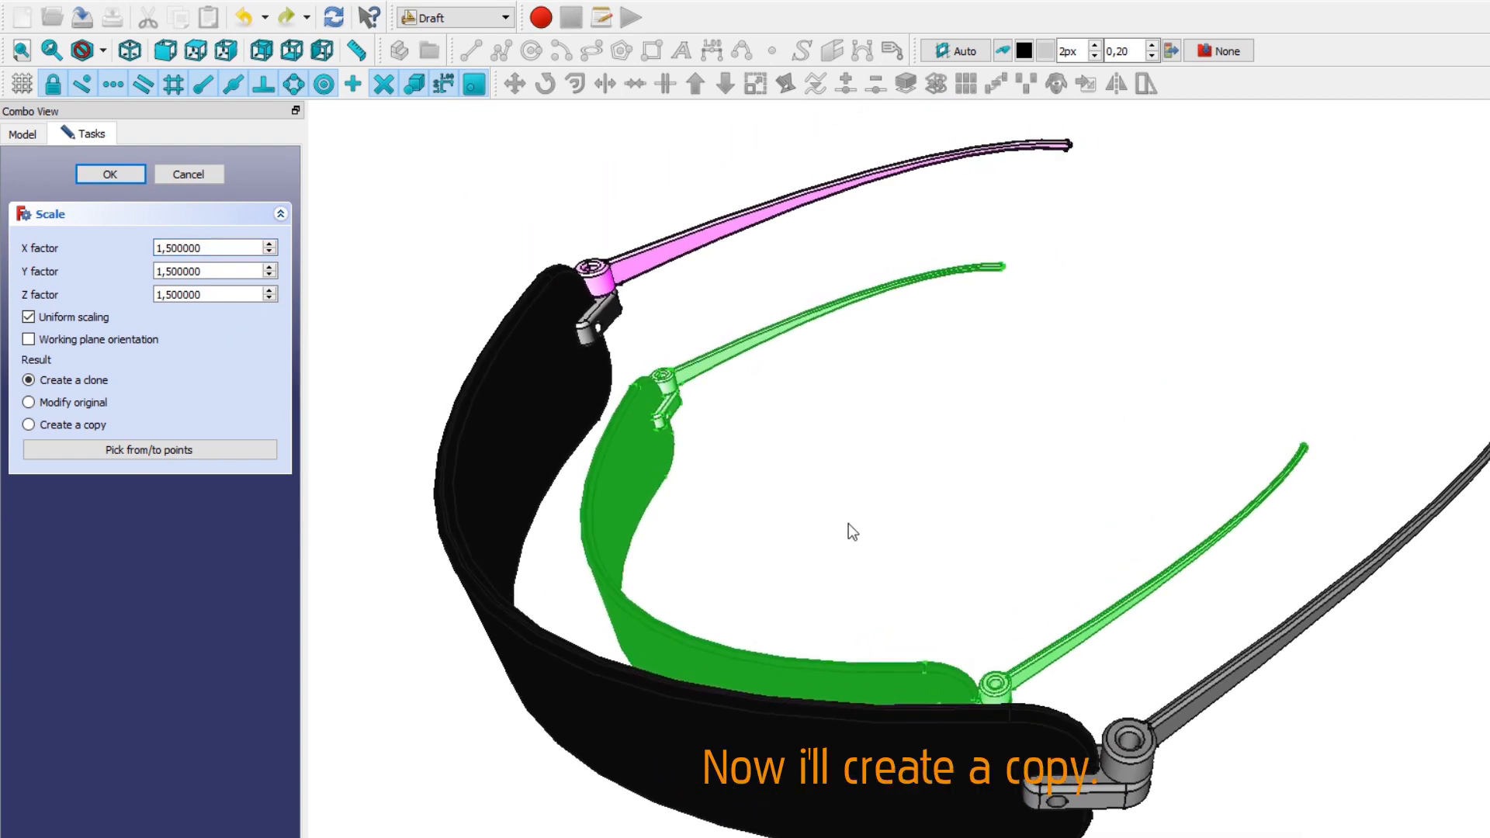
click(29, 424)
click(111, 175)
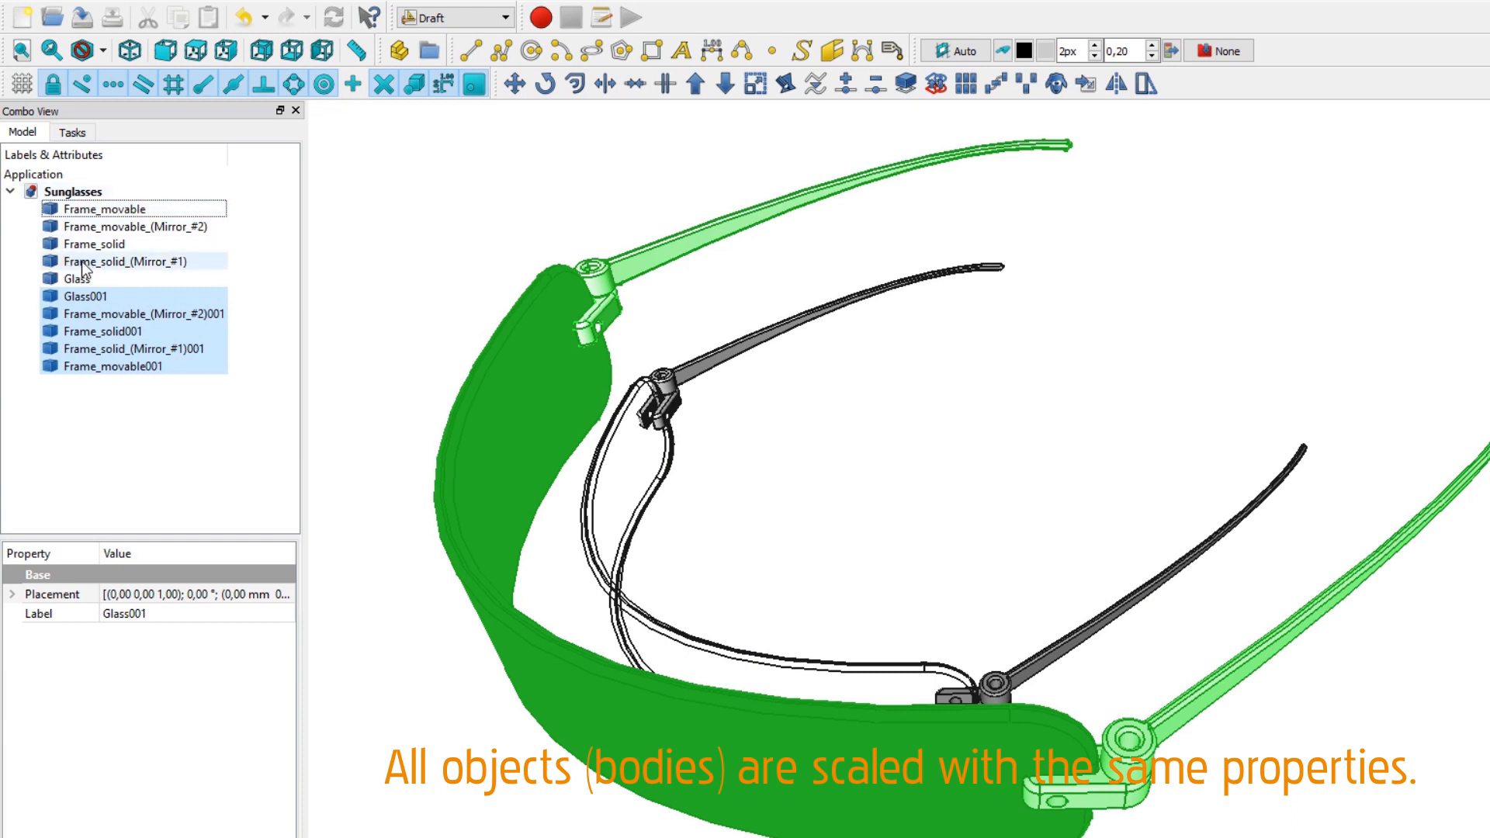
Step: Hide the five original bodies, Frame_movable through Glass, leaving only the scaled copies displayed
click(130, 403)
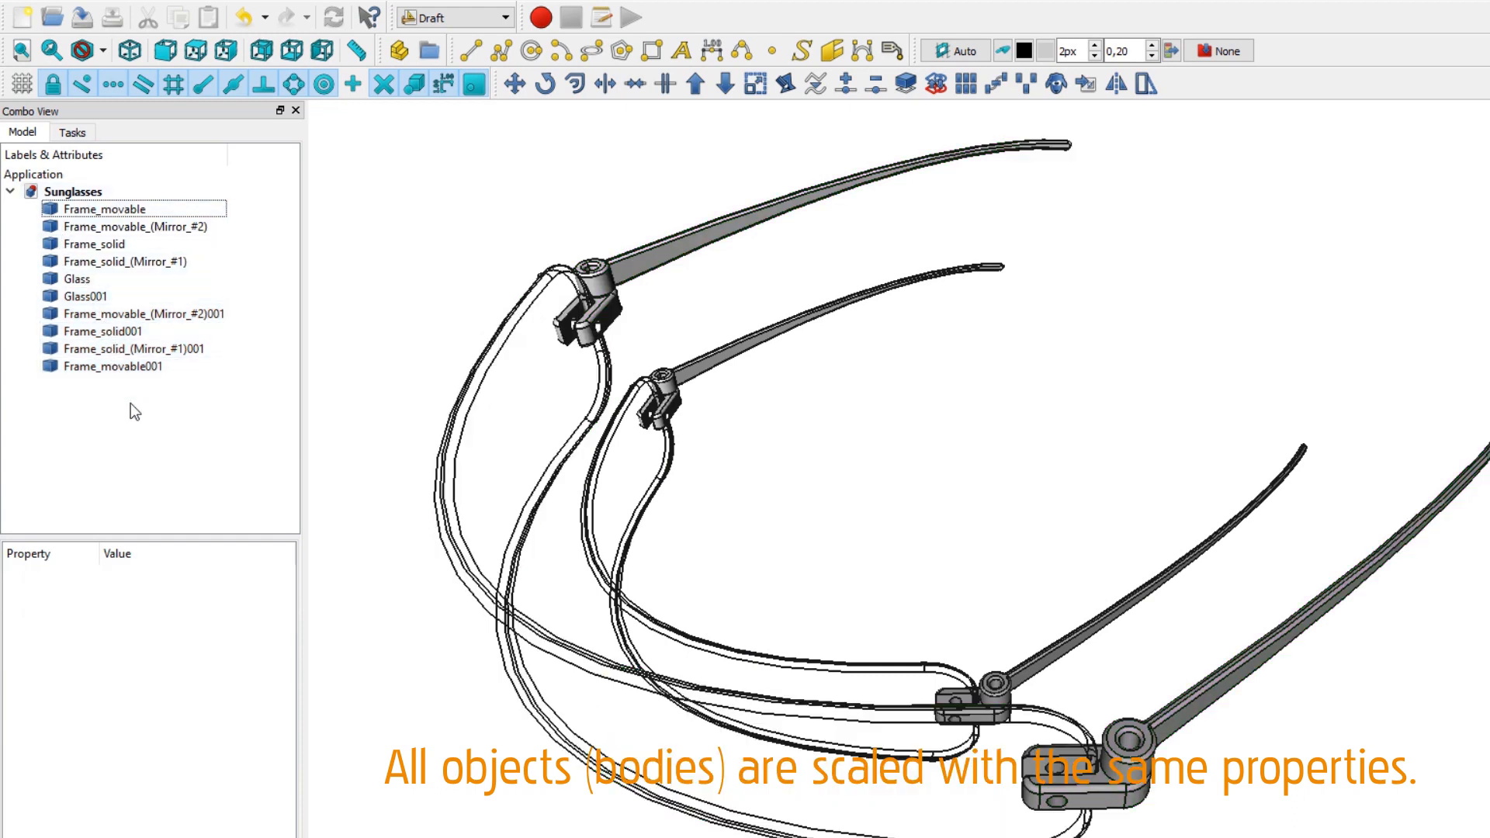
middle_drag(1004, 590, 1365, 654)
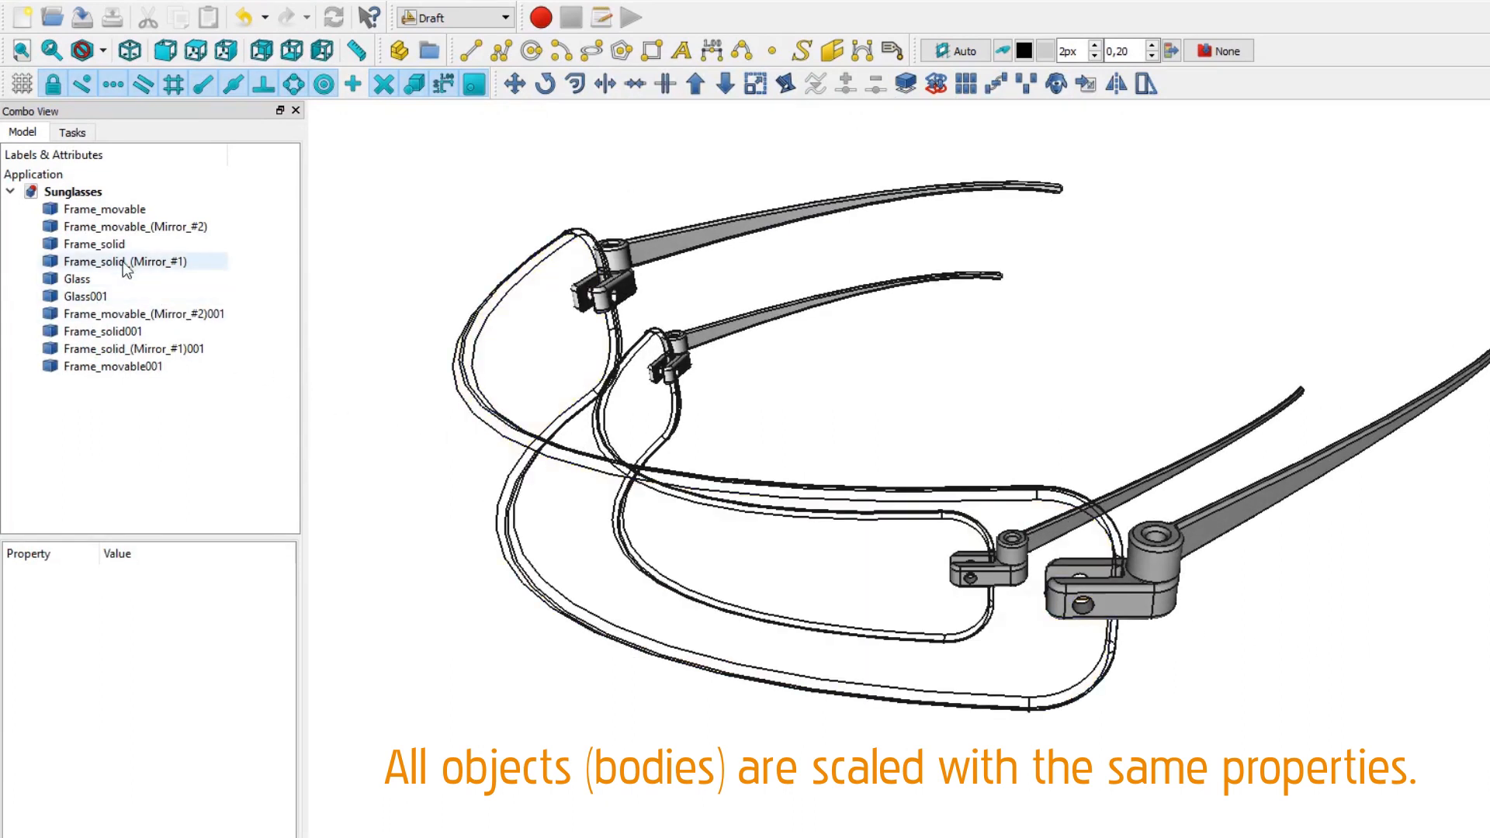
click(90, 211)
key(space)
click(89, 225)
key(space)
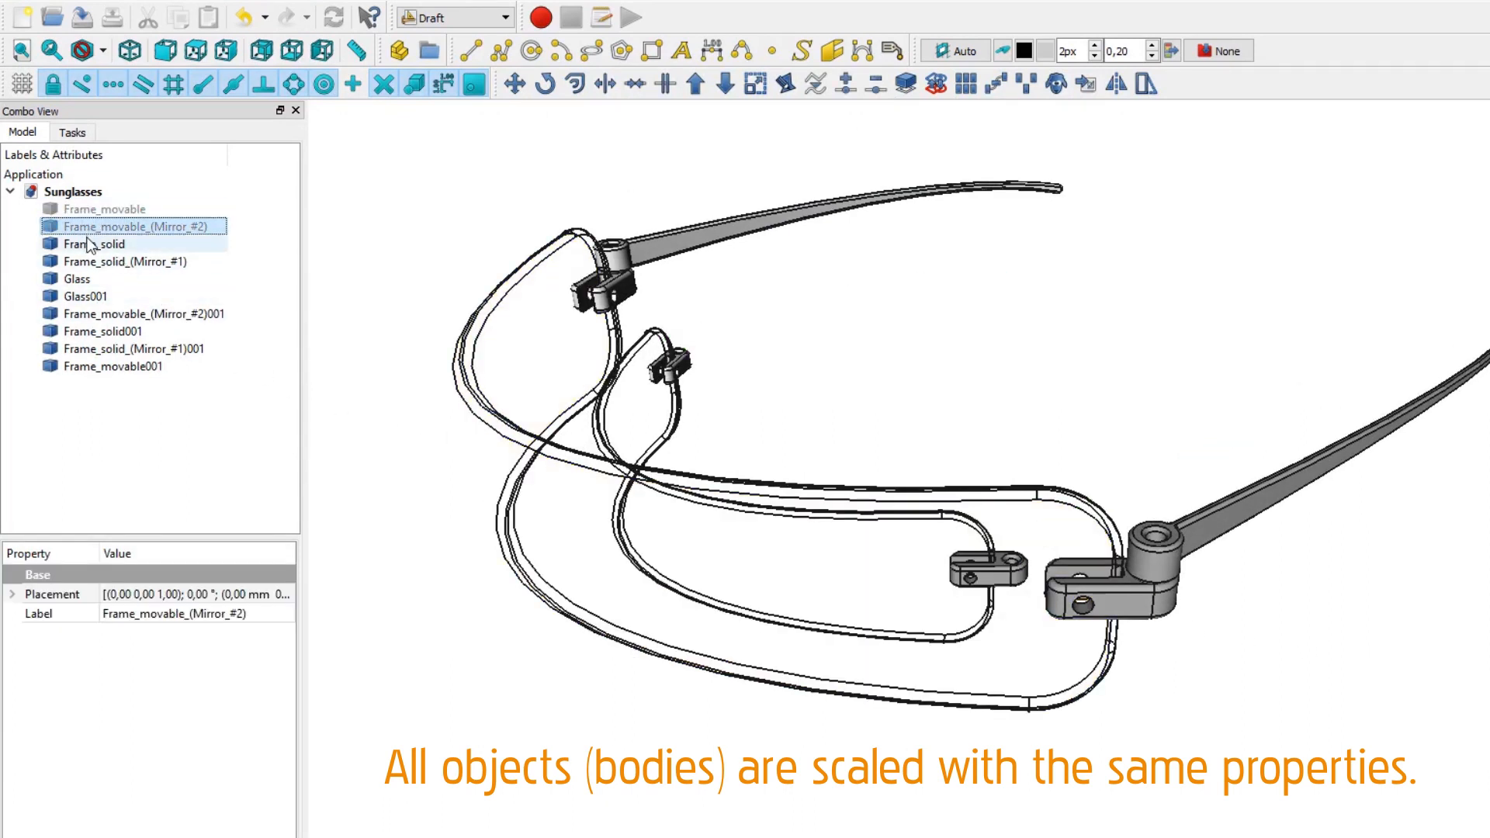
click(93, 243)
key(space)
click(94, 261)
key(space)
click(97, 279)
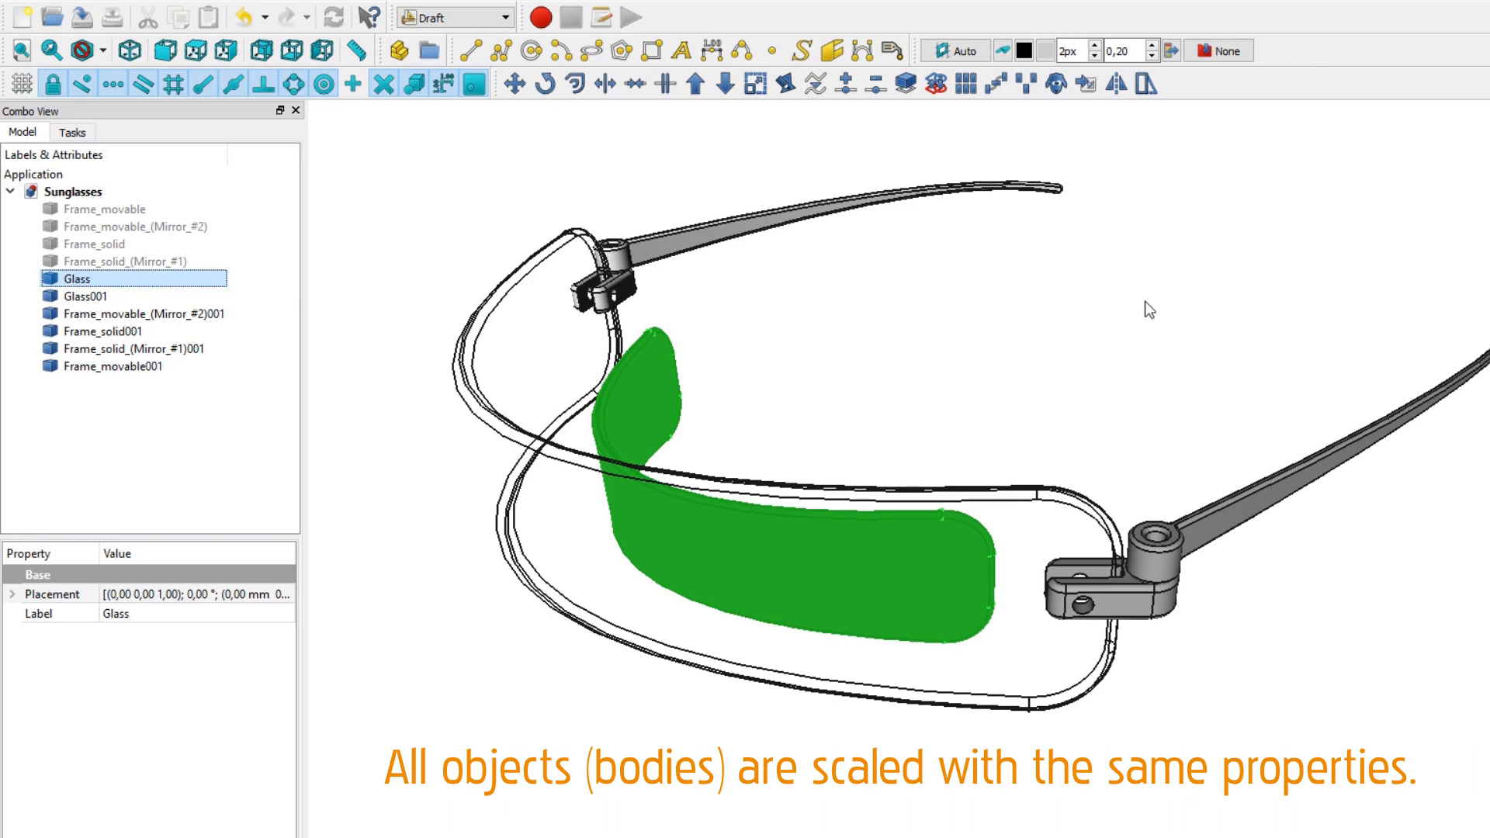
key(space)
middle_drag(1014, 318, 947, 399)
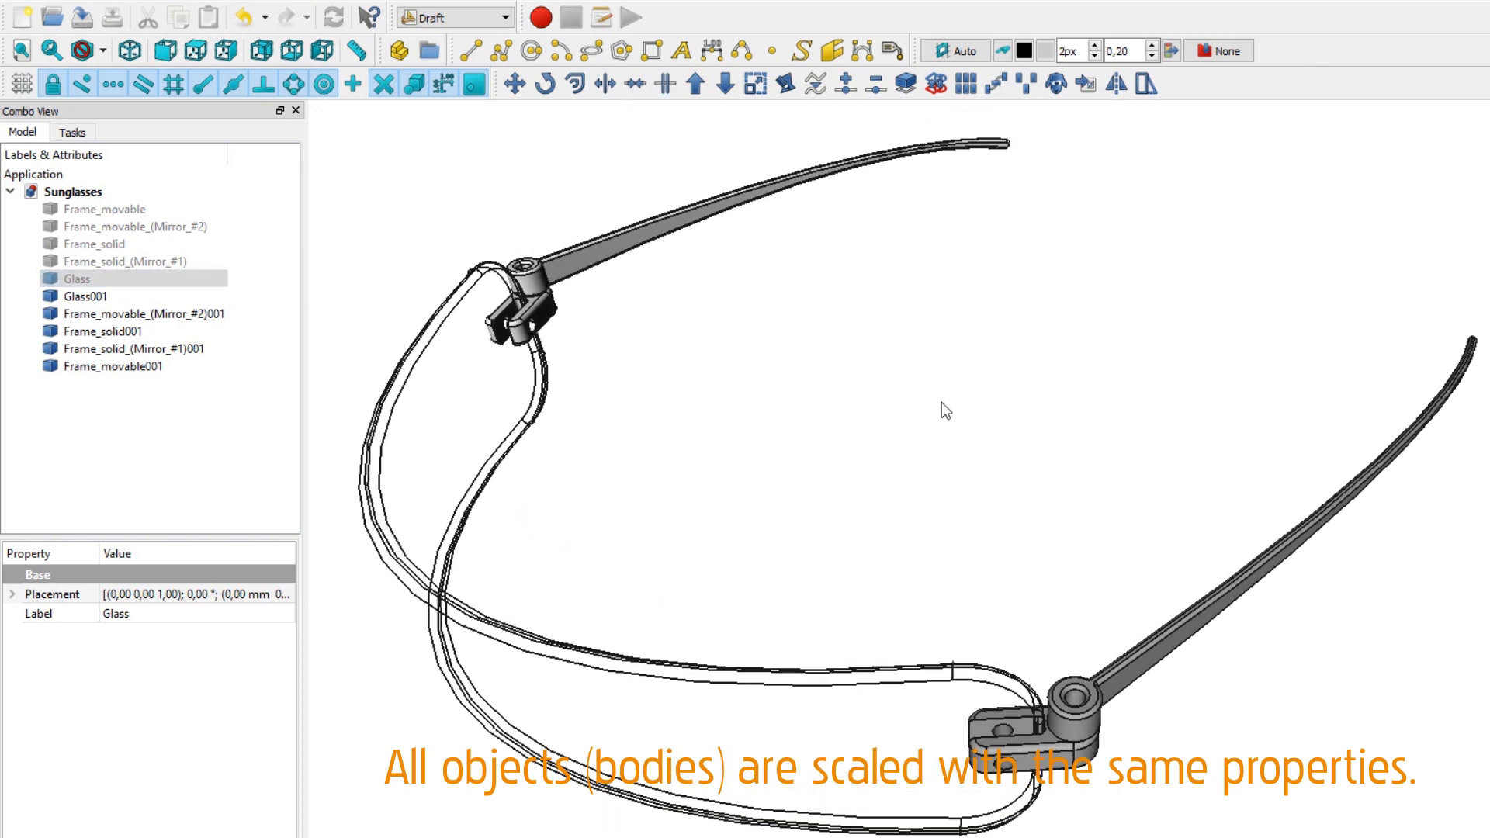